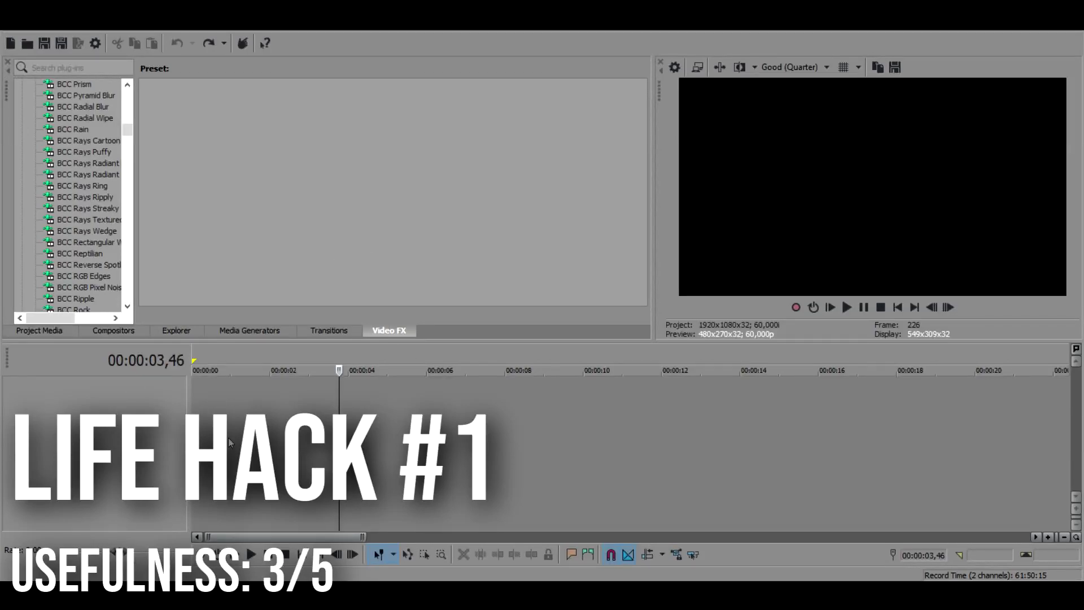
Insert a new video track, add a 5-second empty event to it, and park the playhead inside.
right_click(300, 409)
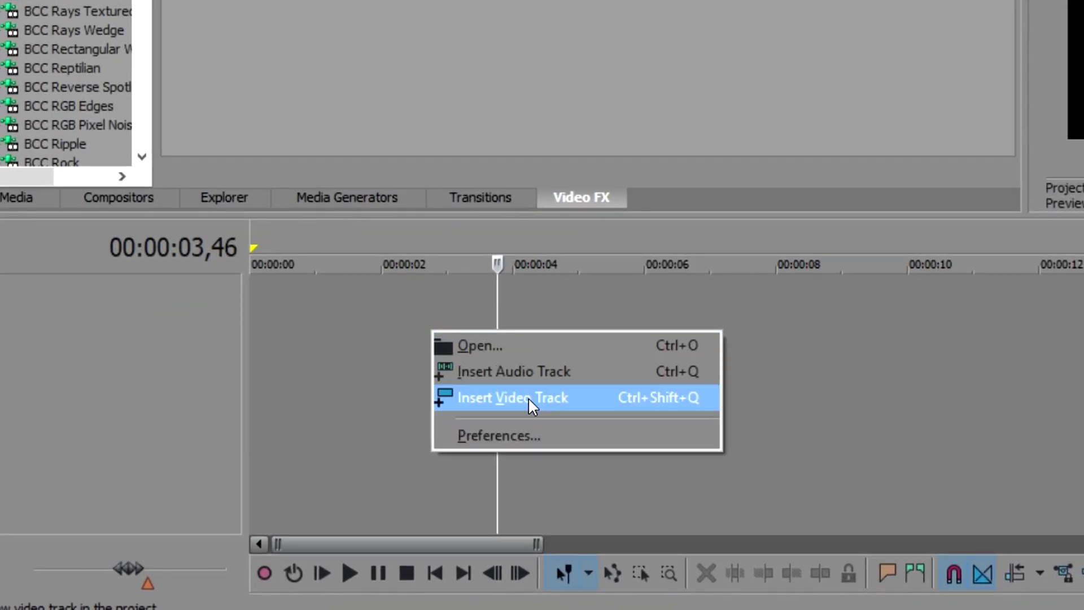
left_click(527, 398)
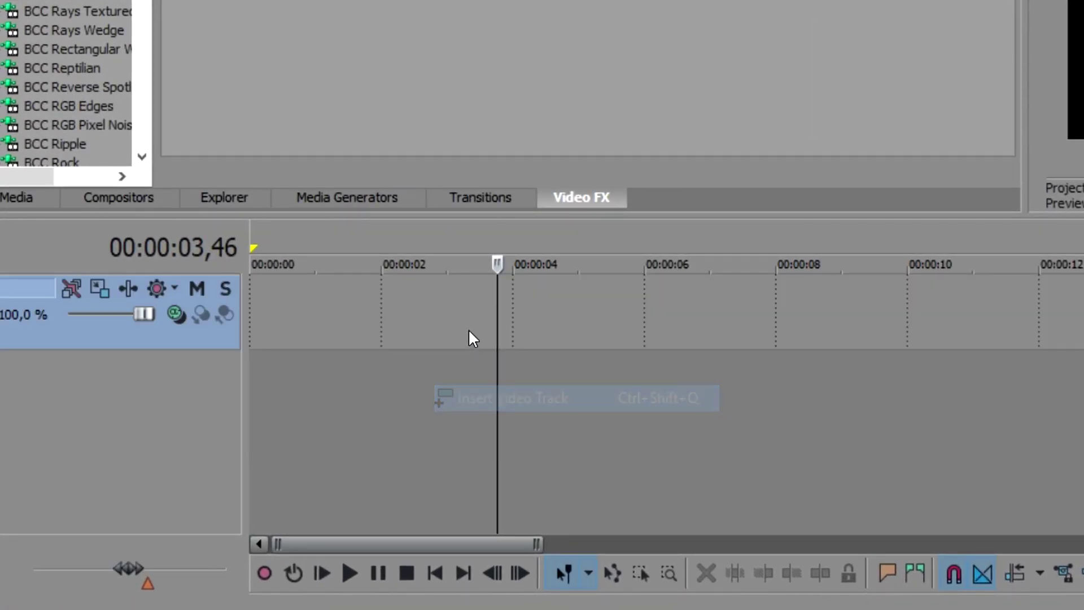
right_click(468, 329)
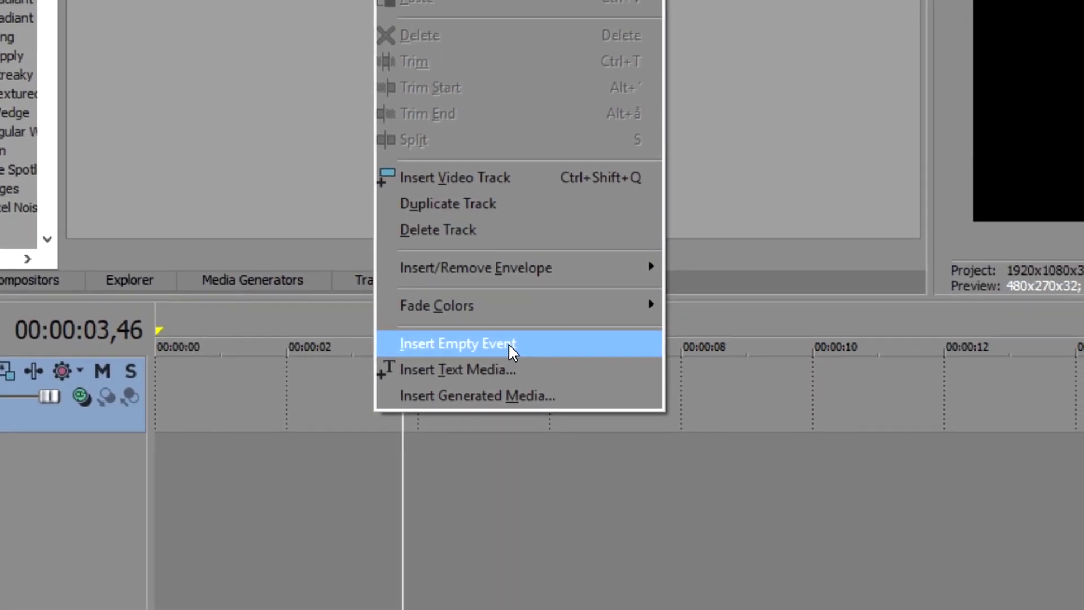
left_click(508, 344)
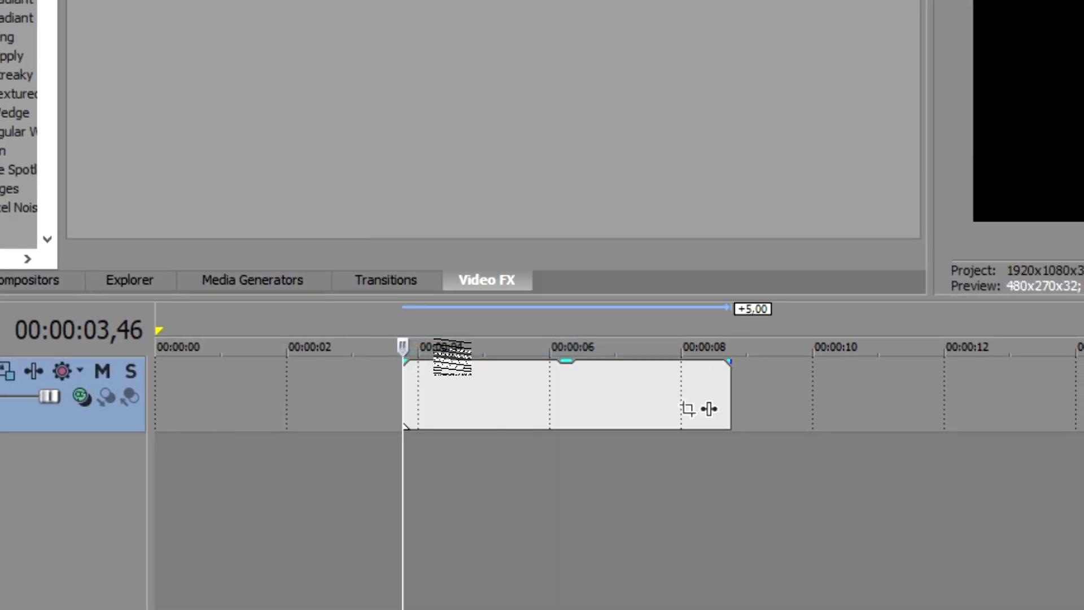
left_click(459, 379)
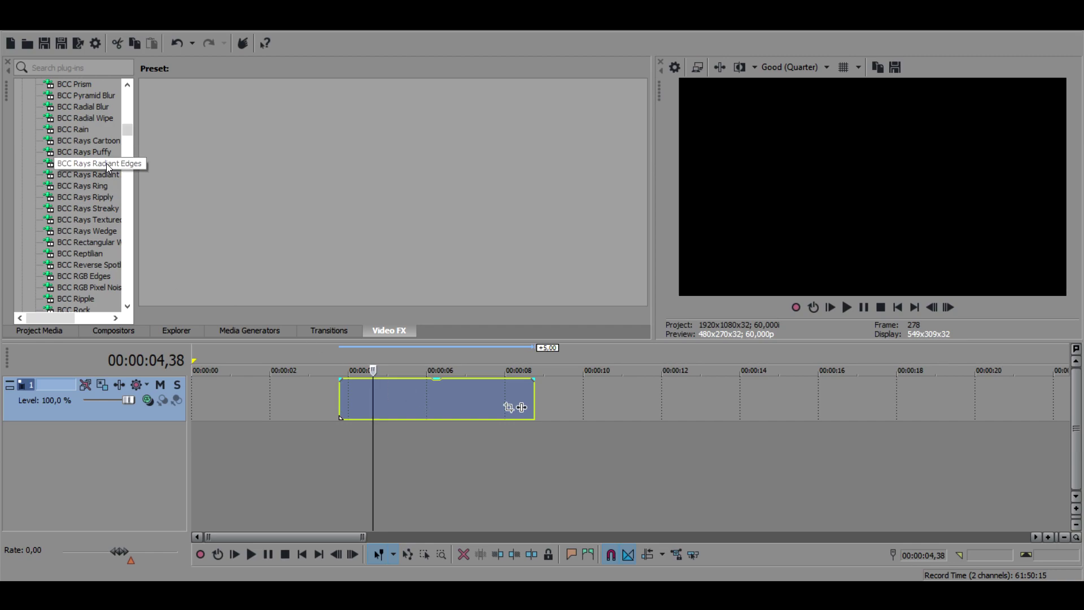
scroll(110, 242, "down", 6)
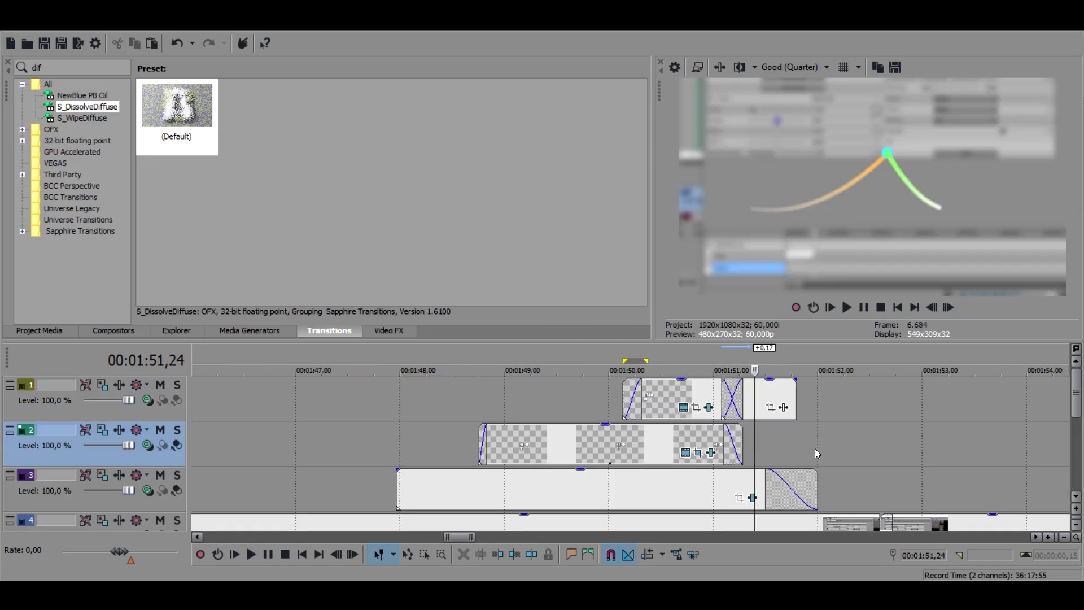
Apply the S_DissolveDiffuse Default transition to the track 1 crossfade and review its settings.
left_click_drag(181, 130, 784, 408)
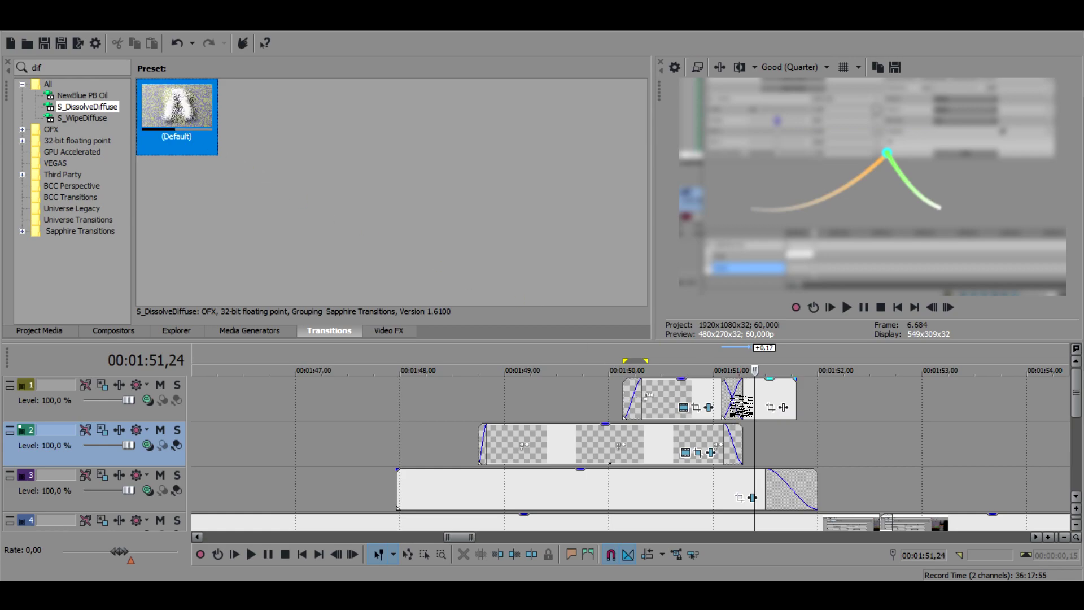
left_click(734, 406)
left_click(772, 45)
Loop-select the transition region on track 1 and play it back.
left_click(768, 406)
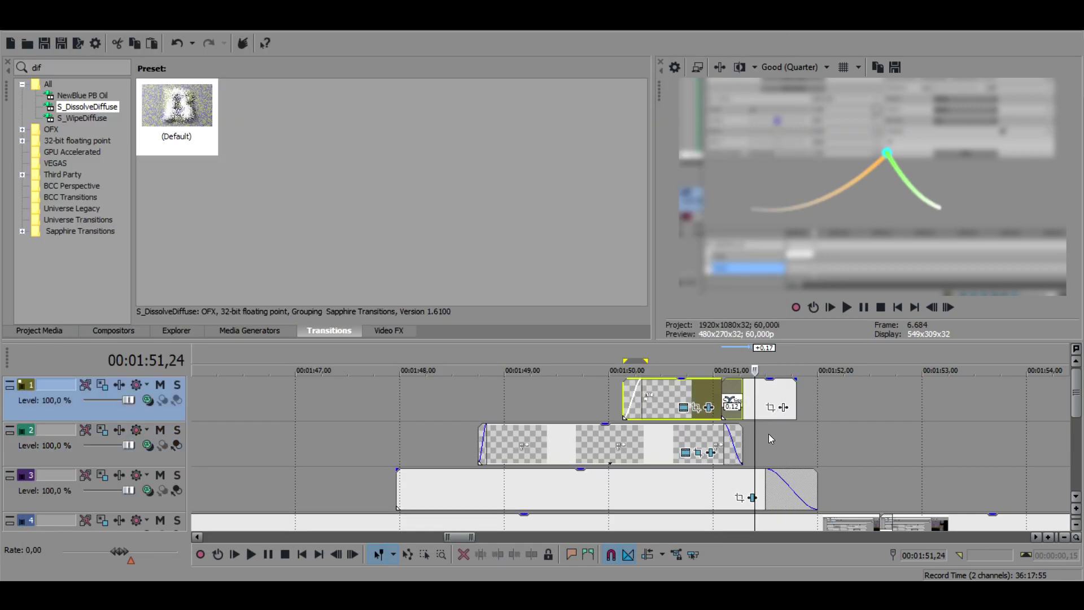
left_click(769, 434)
left_click(774, 407)
left_click_drag(775, 444, 723, 444)
left_click(845, 312)
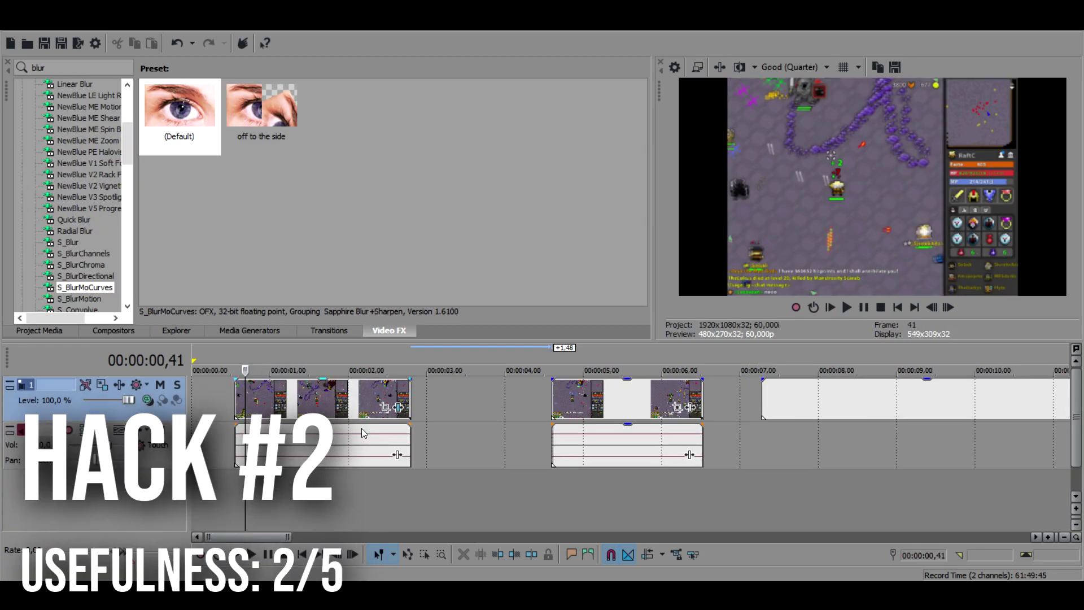
Play the game footage, then switch the first video event to Force Resample.
left_click(846, 308)
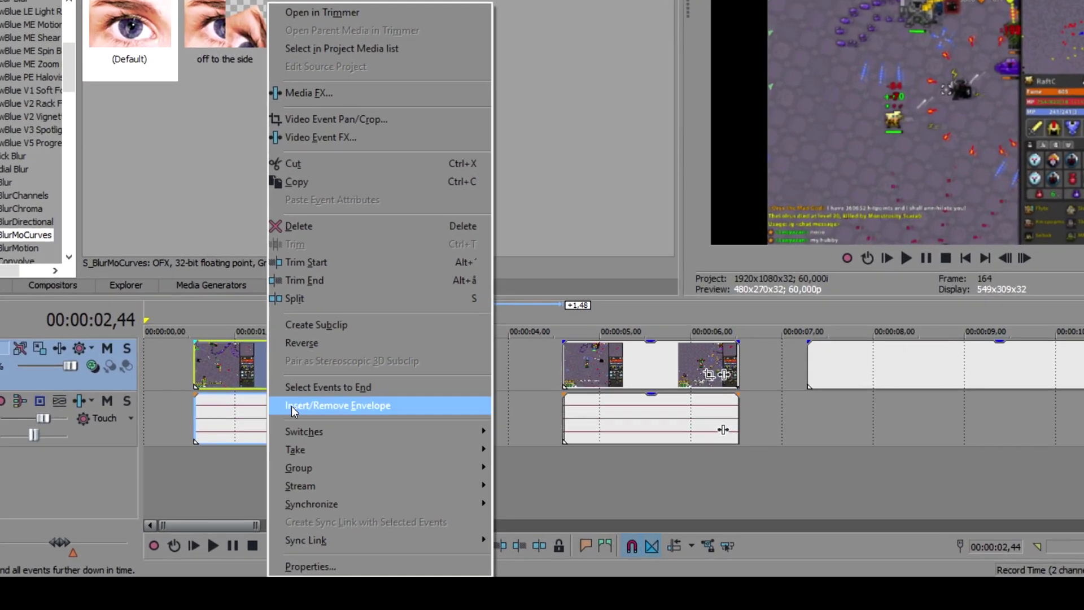
mouse_move(356, 457)
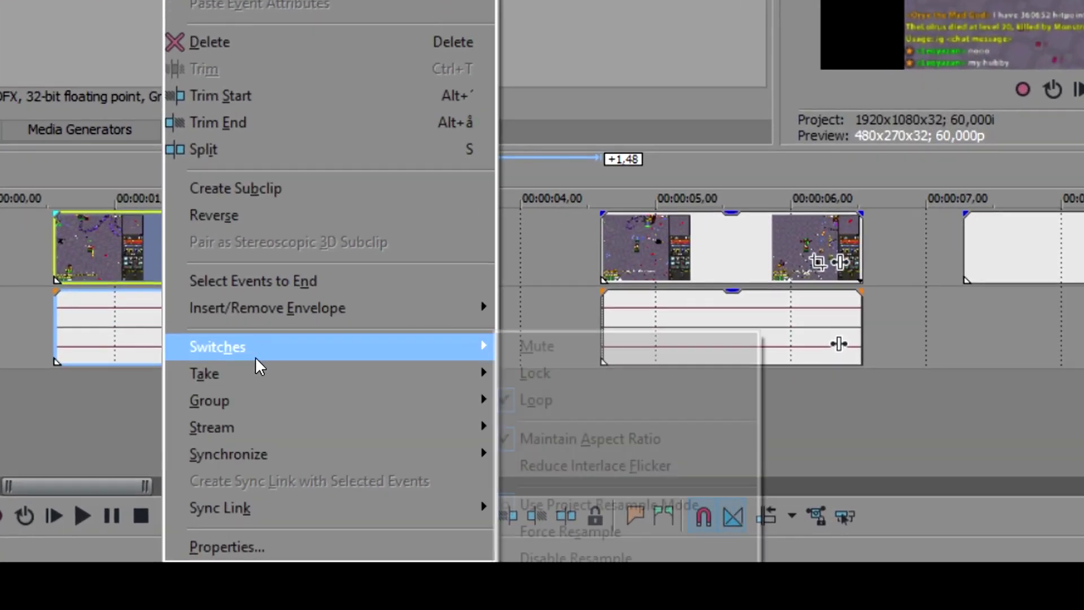
left_click(559, 527)
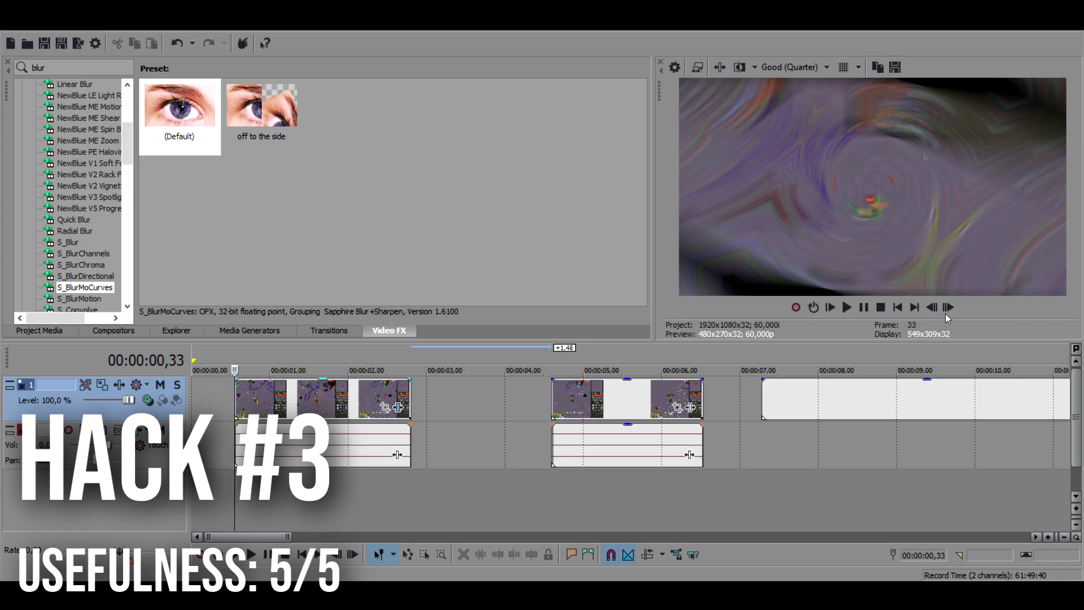
Pre-render the 00:00:00,24 to 00:00:02,12 time selection with Shift+B and play it back.
left_click(881, 308)
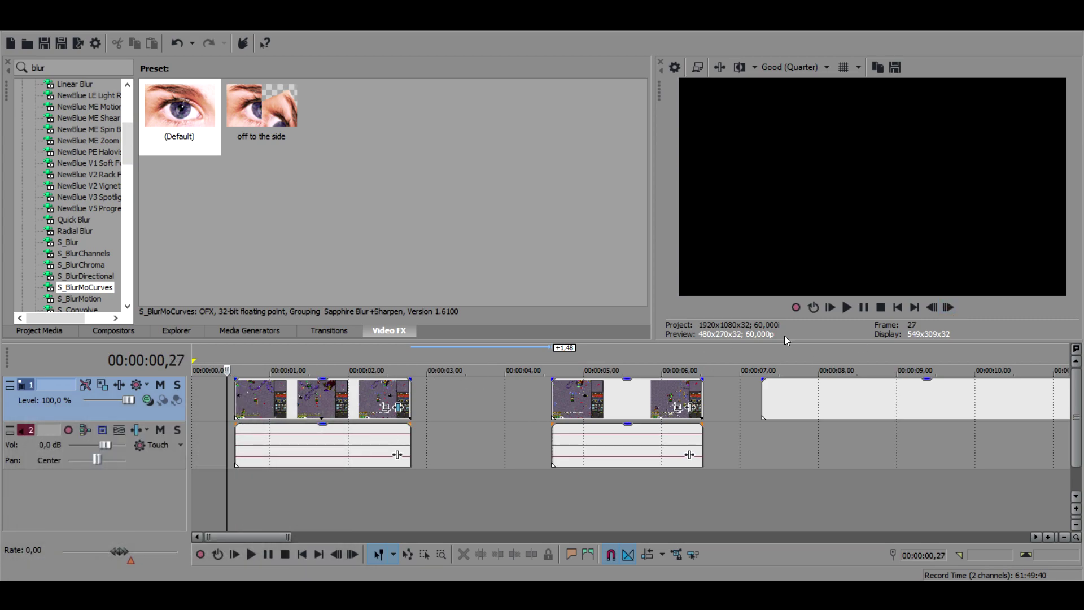
left_click(846, 308)
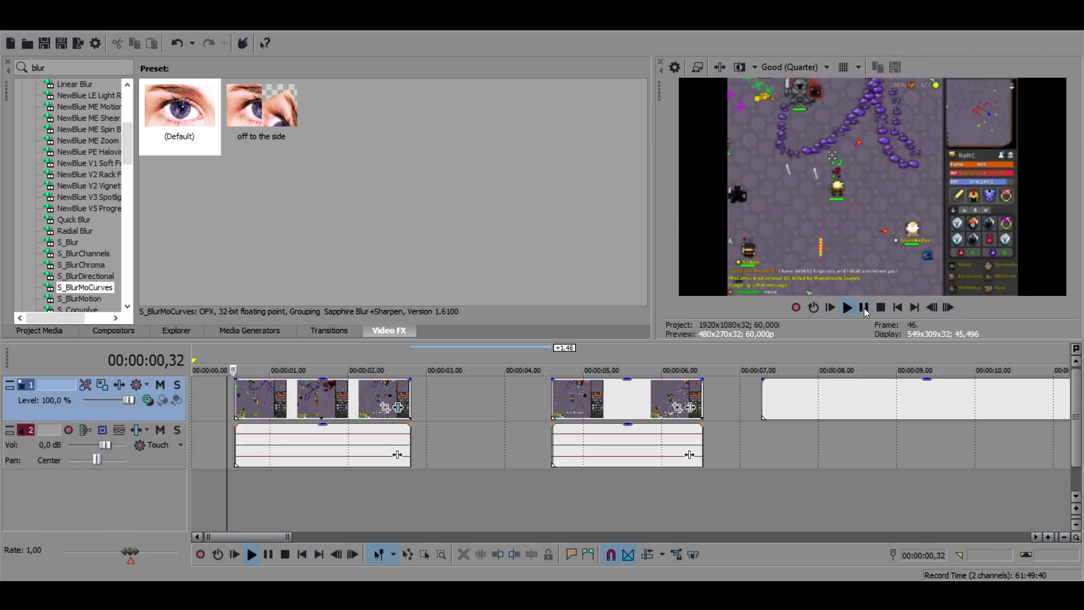
left_click(223, 476)
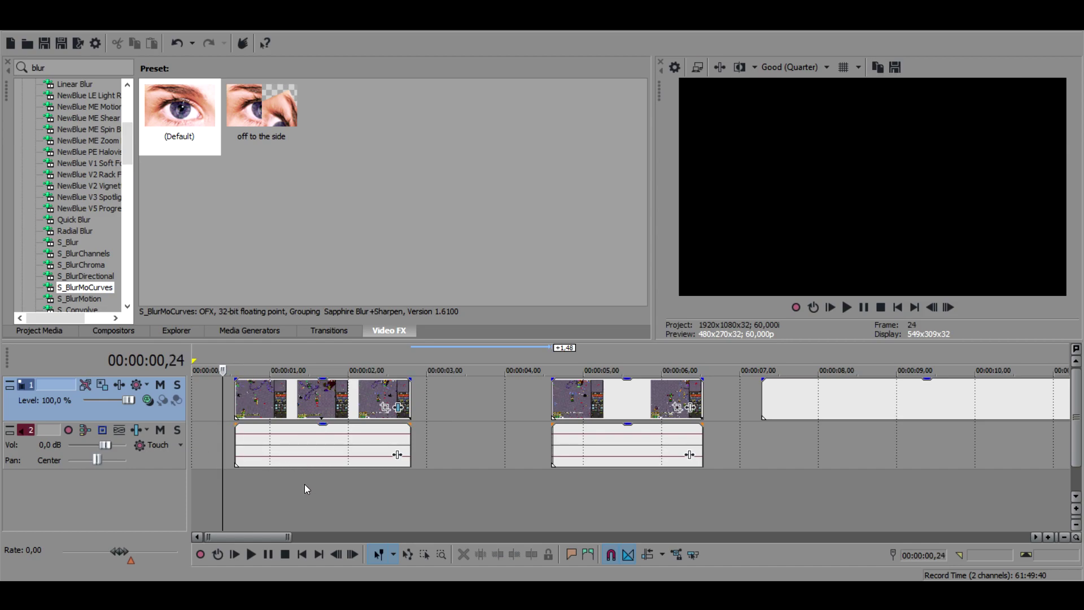
left_click(361, 484, "shift")
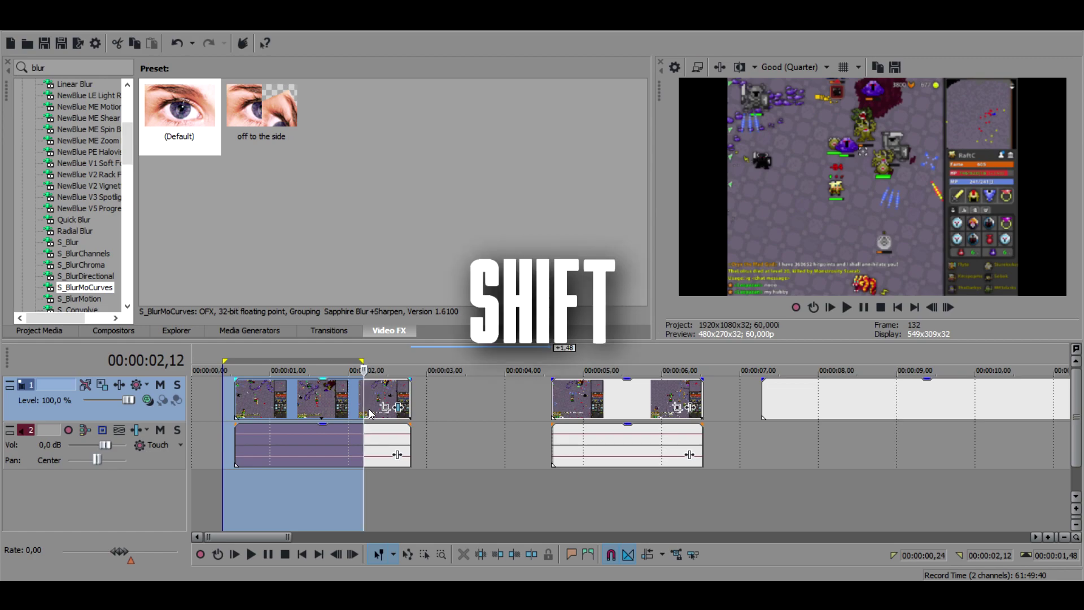
key("shift+b")
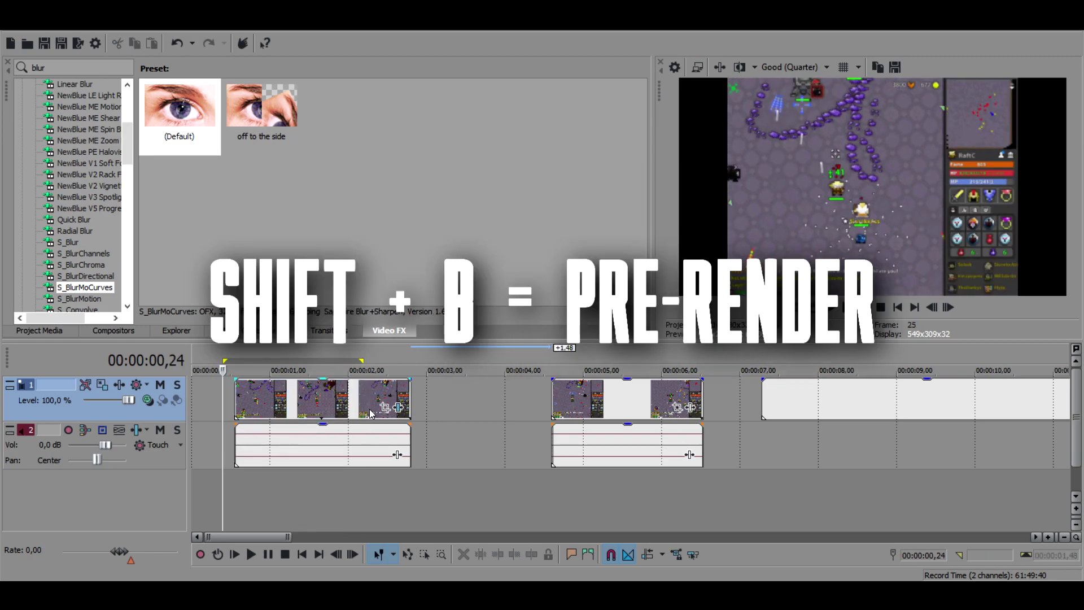
left_click(848, 308)
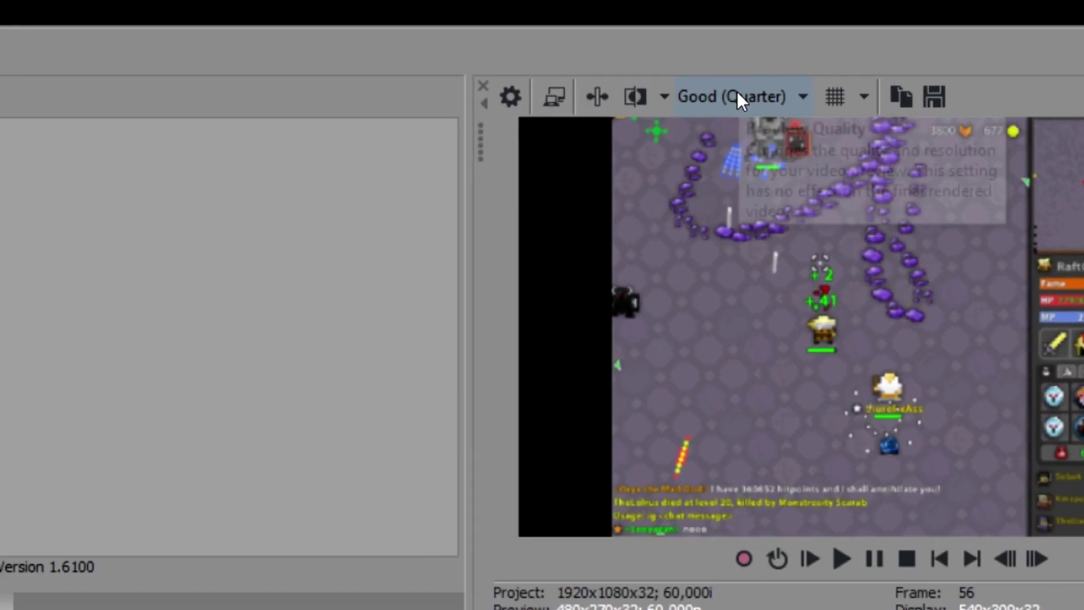
Browse the Best and Good preview quality options, leaving it at Good (Quarter).
left_click(791, 68)
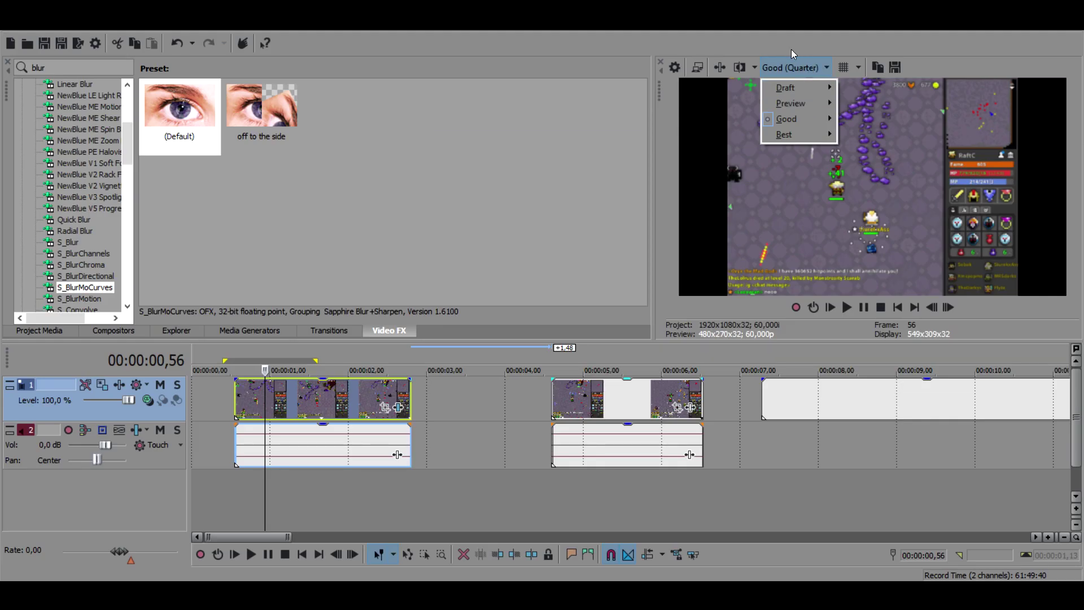
mouse_move(802, 134)
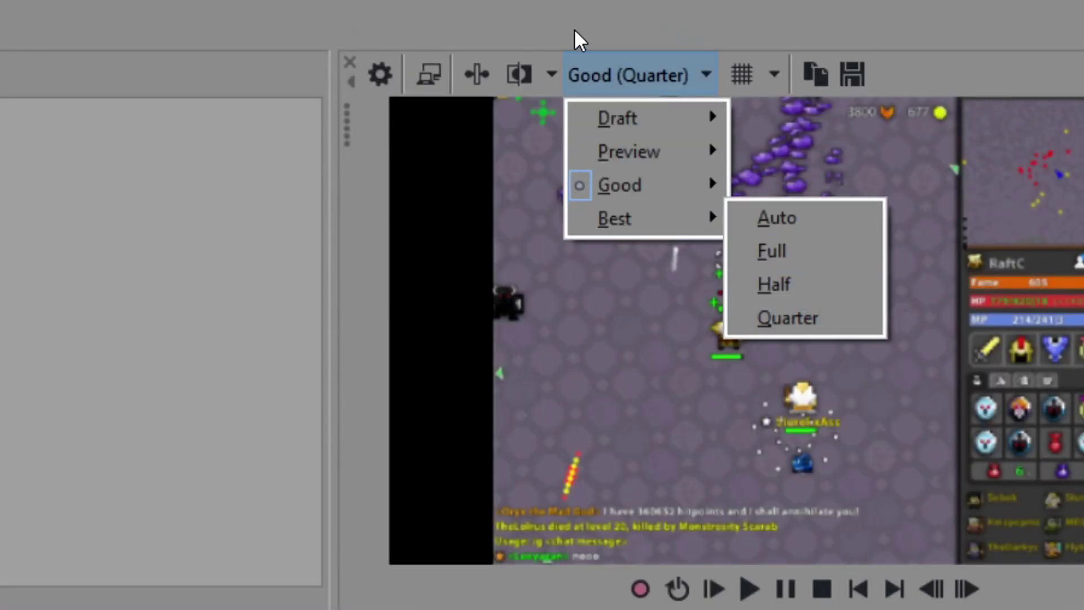
left_click(523, 473)
left_click(640, 86)
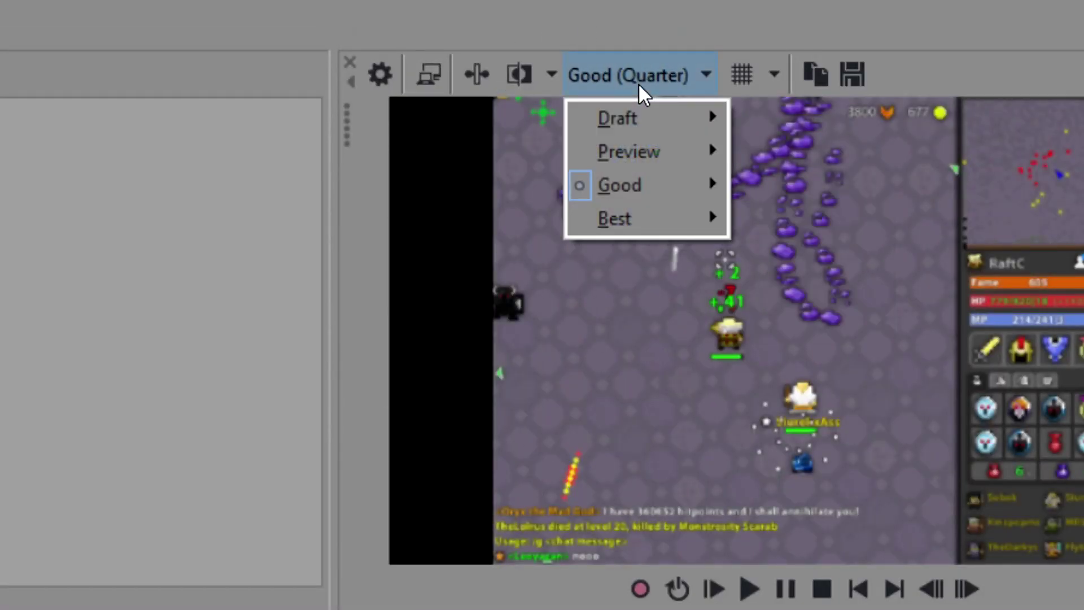
mouse_move(668, 190)
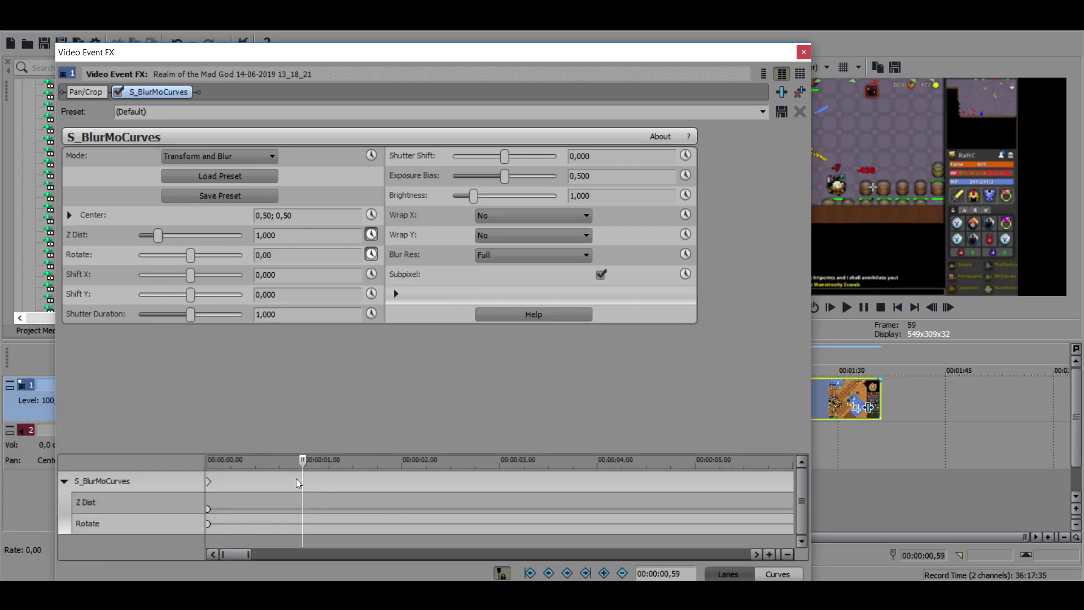
At the first keyframe, set Rotate -36,73, Wrap X and Y to Reflect, and Z Dist 3,167.
left_click(210, 483)
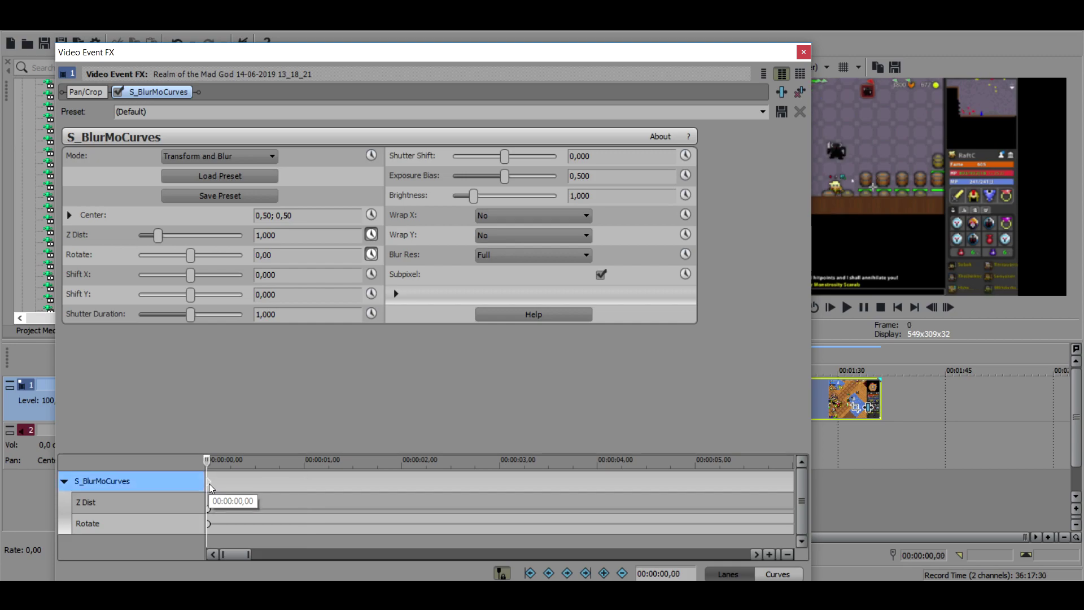
left_click_drag(189, 259, 184, 259)
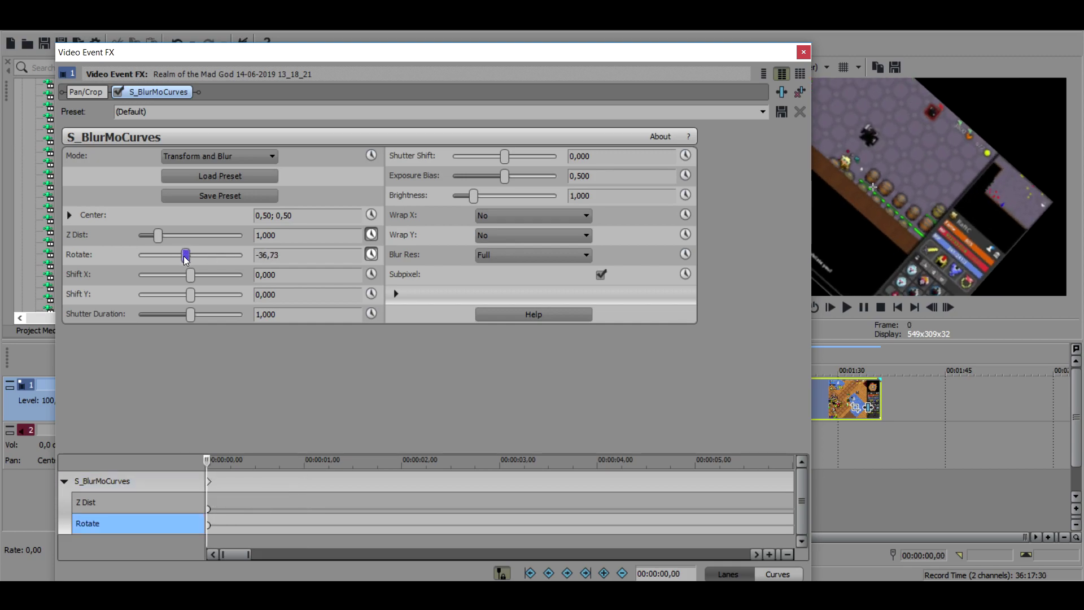
left_click(533, 215)
left_click(504, 247)
left_click(533, 235)
left_click(503, 266)
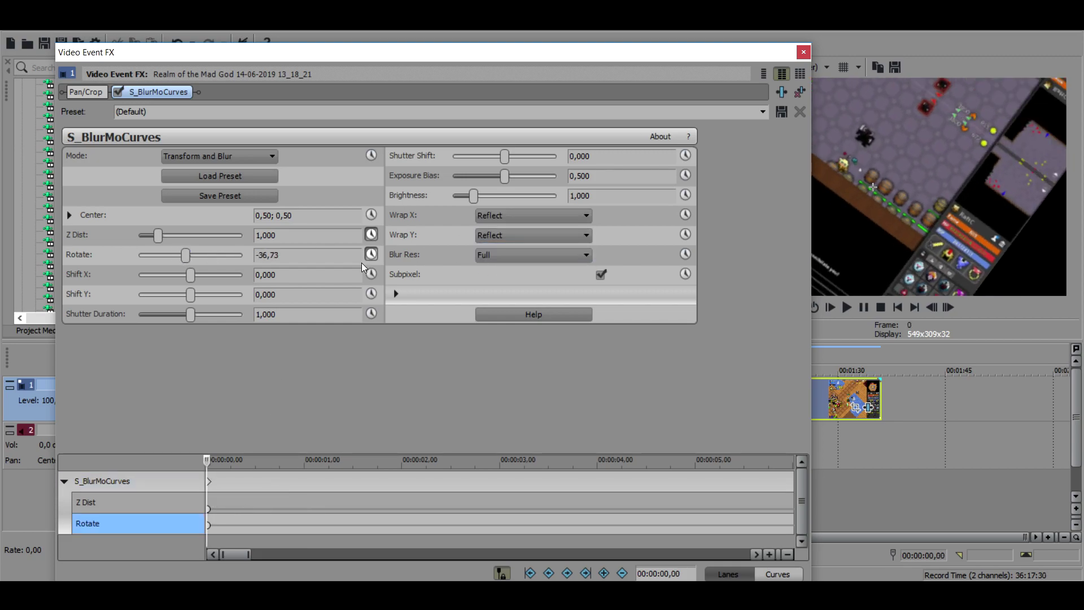
left_click_drag(159, 237, 205, 236)
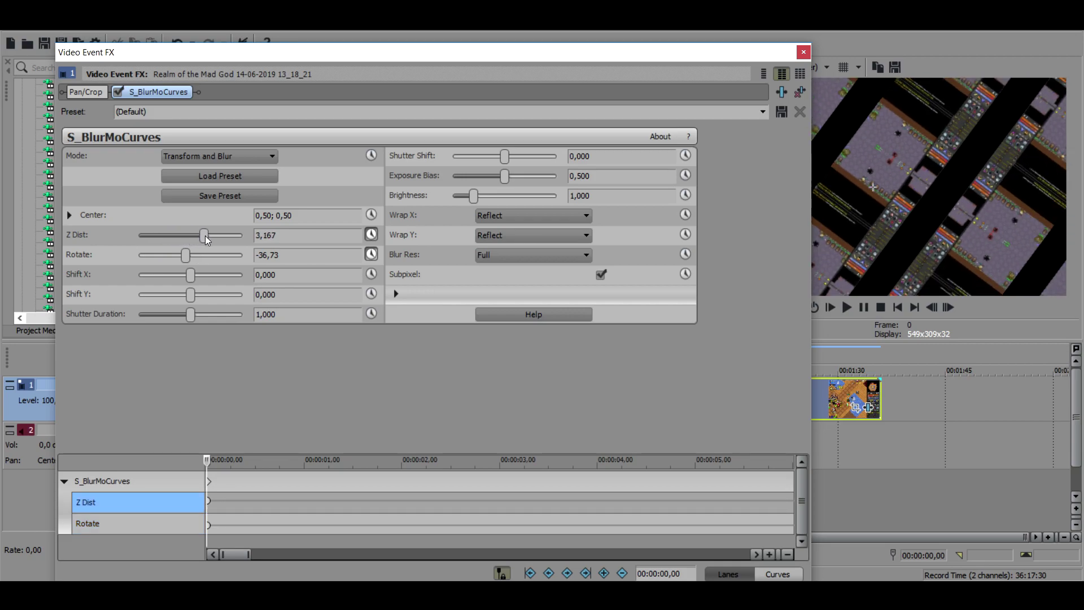
At 00:00:00,04, reset Z Dist to 1,000 and Rotate to 0,00.
left_click(212, 484)
scroll(209, 487, "up", 5)
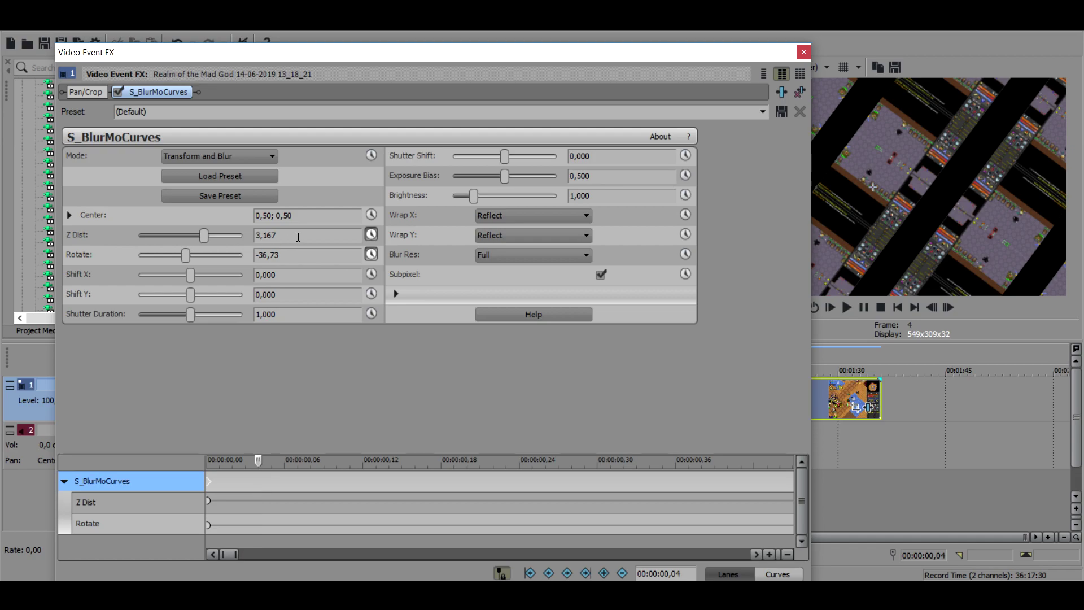
left_click(298, 237)
left_click(294, 234)
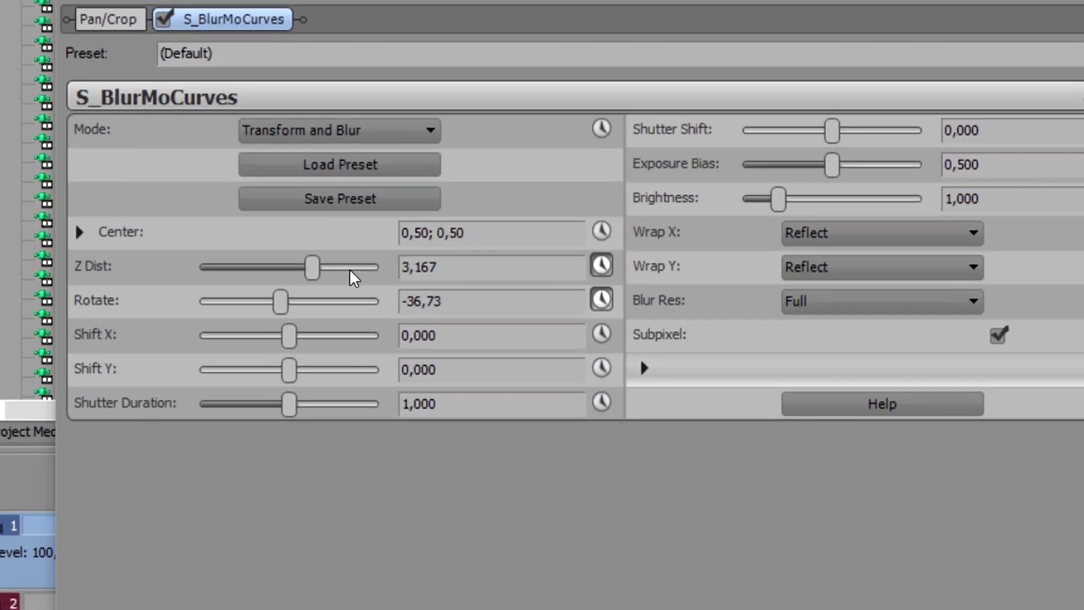
double_click(350, 270)
double_click(329, 302)
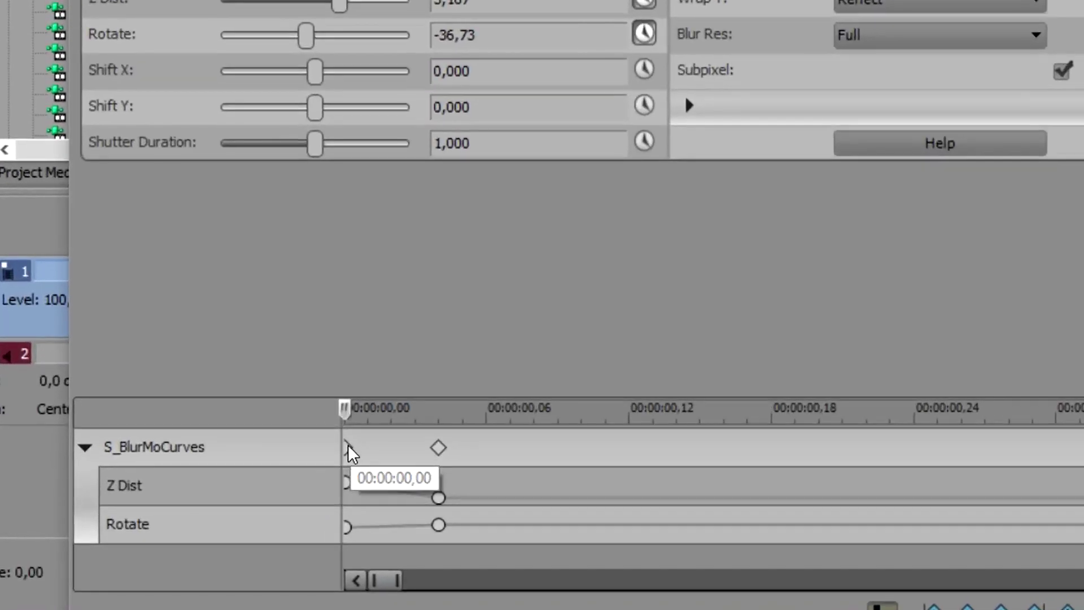
Set the Z Dist keyframe's fade to Fast and the Rotate keyframe's fade to Slow.
left_click(241, 475)
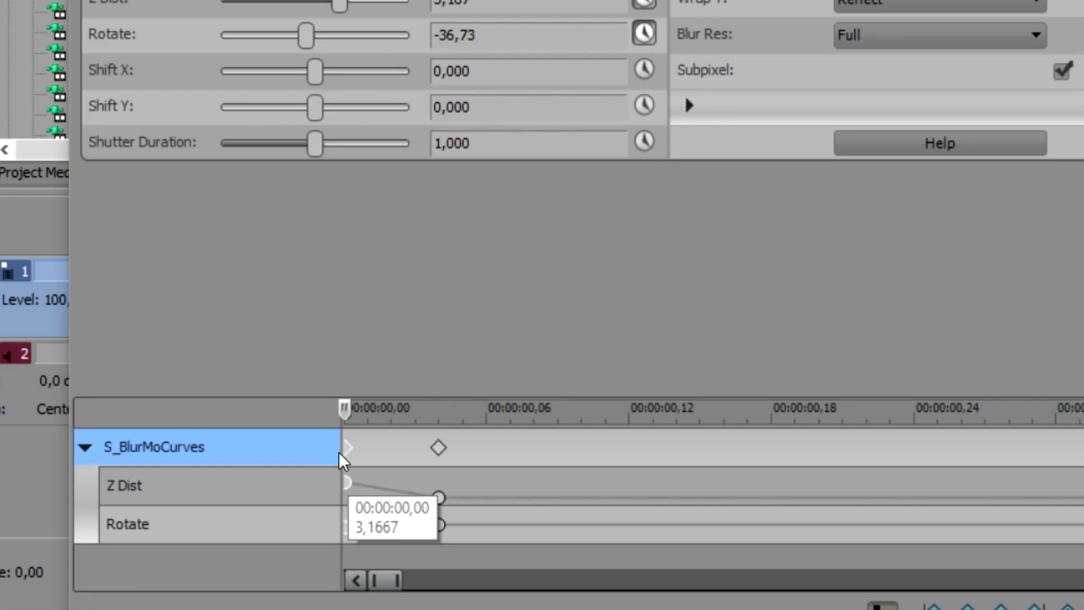
right_click(347, 481)
left_click(426, 307)
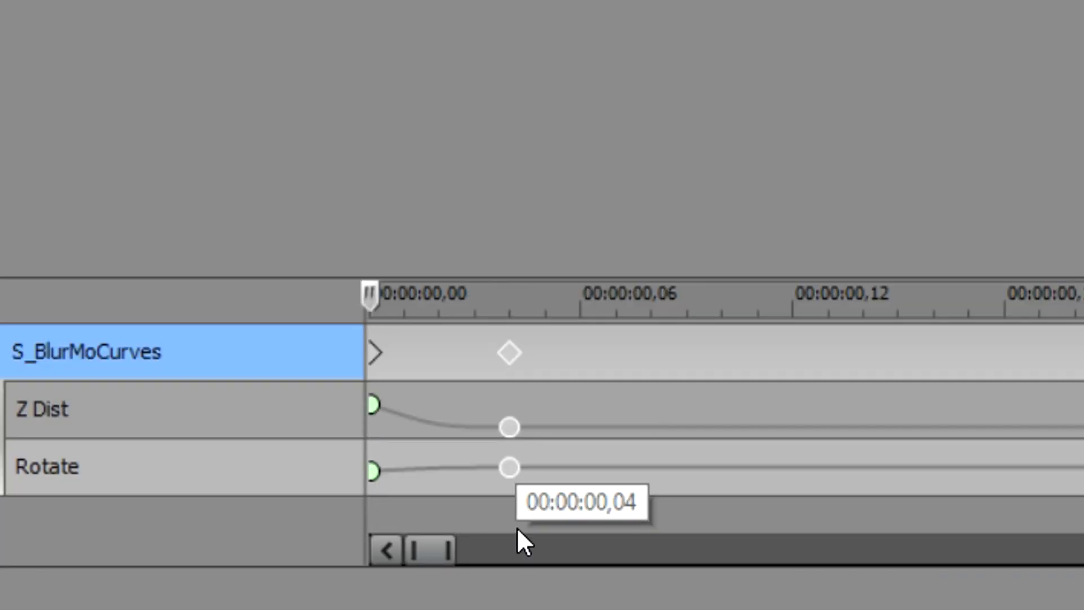
right_click(259, 521)
left_click(300, 436)
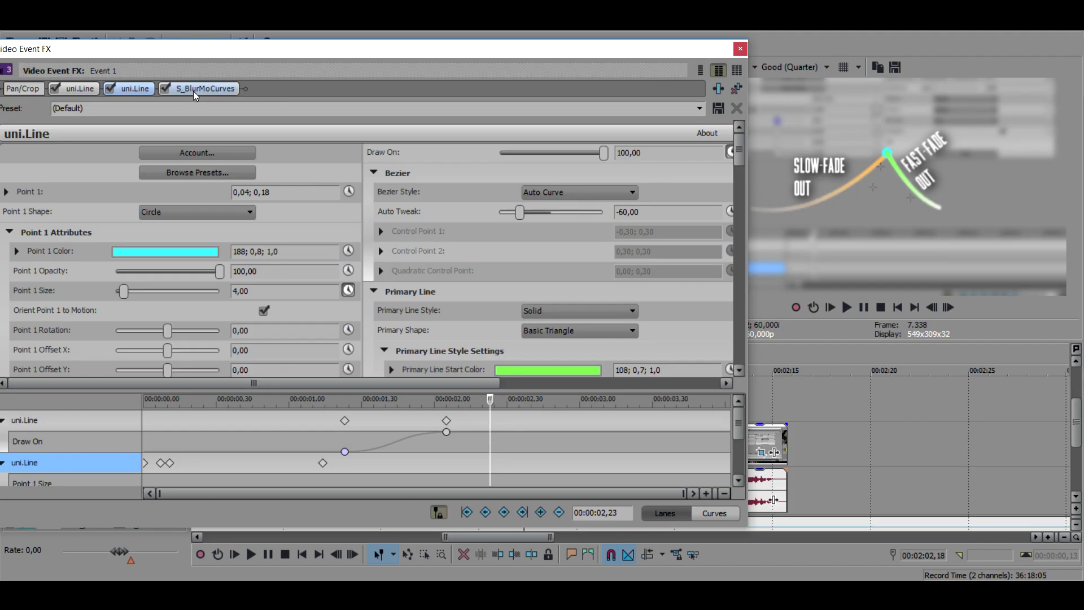
Move S_BlurMoCurves after both uni.Line effects in the chain, testing and restoring Z Dist.
left_click(194, 92)
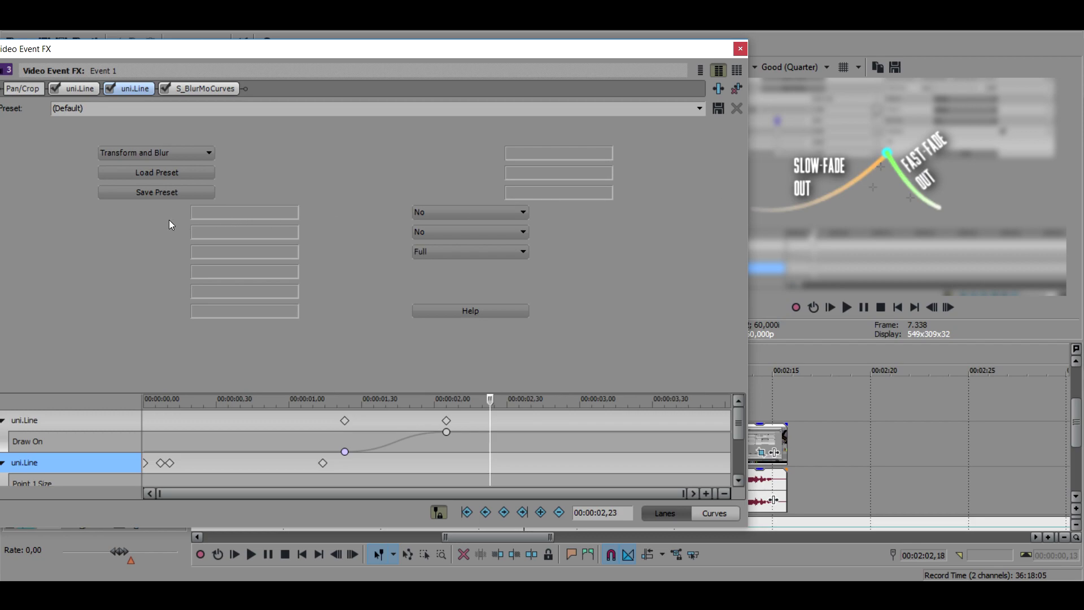
left_click(216, 92)
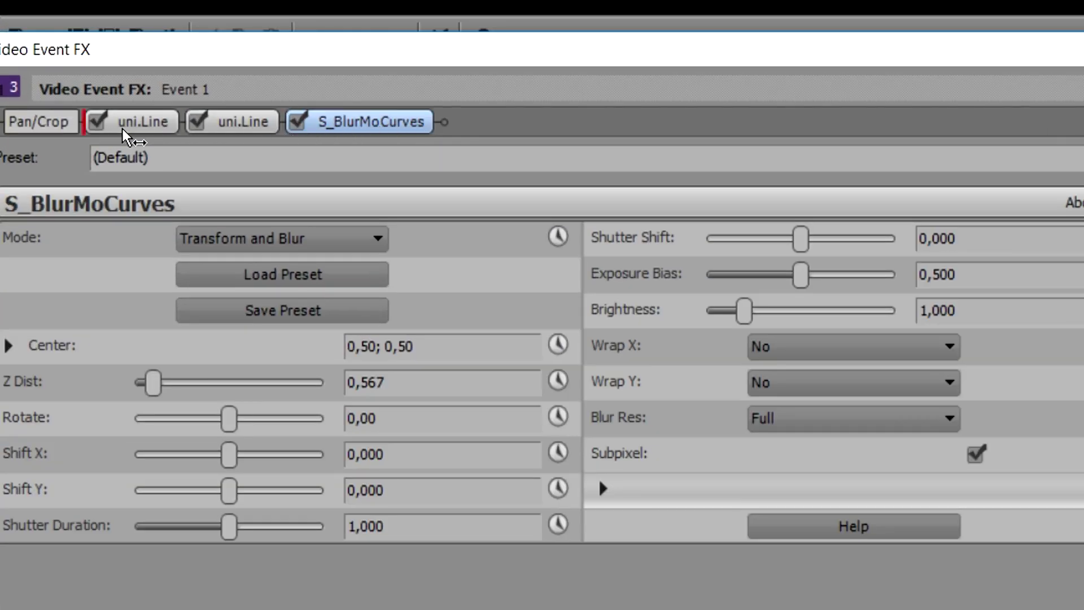
left_click_drag(123, 129, 100, 129)
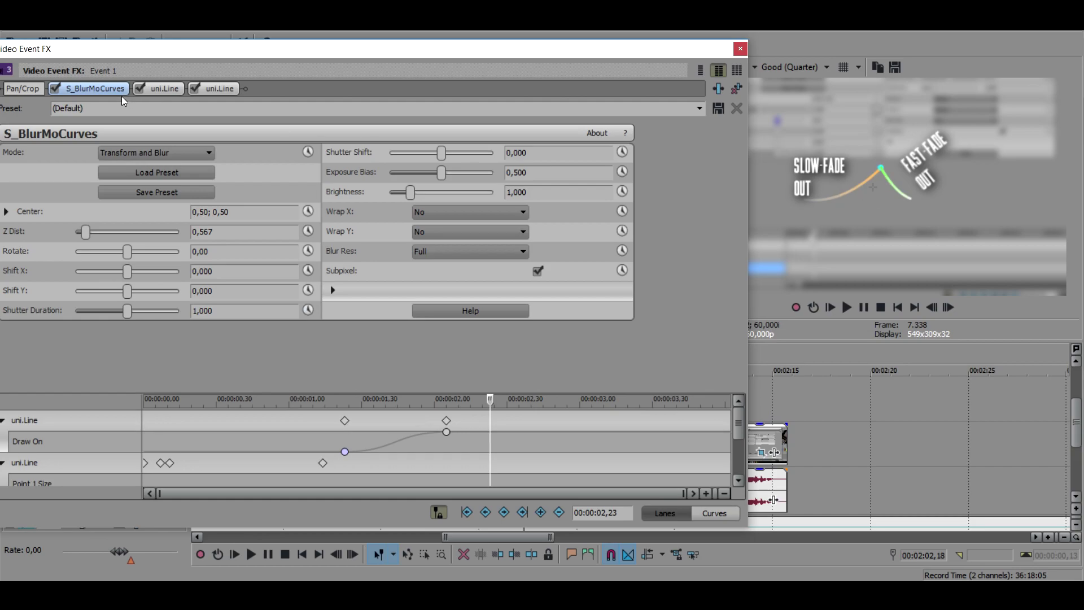
left_click_drag(270, 89, 270, 87)
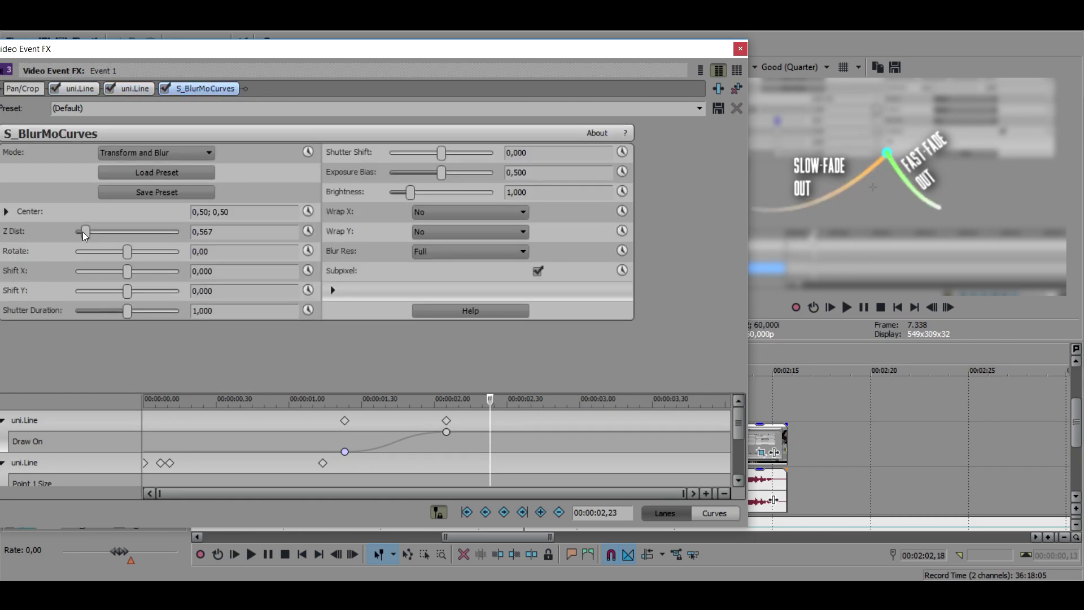
left_click_drag(84, 236, 88, 235)
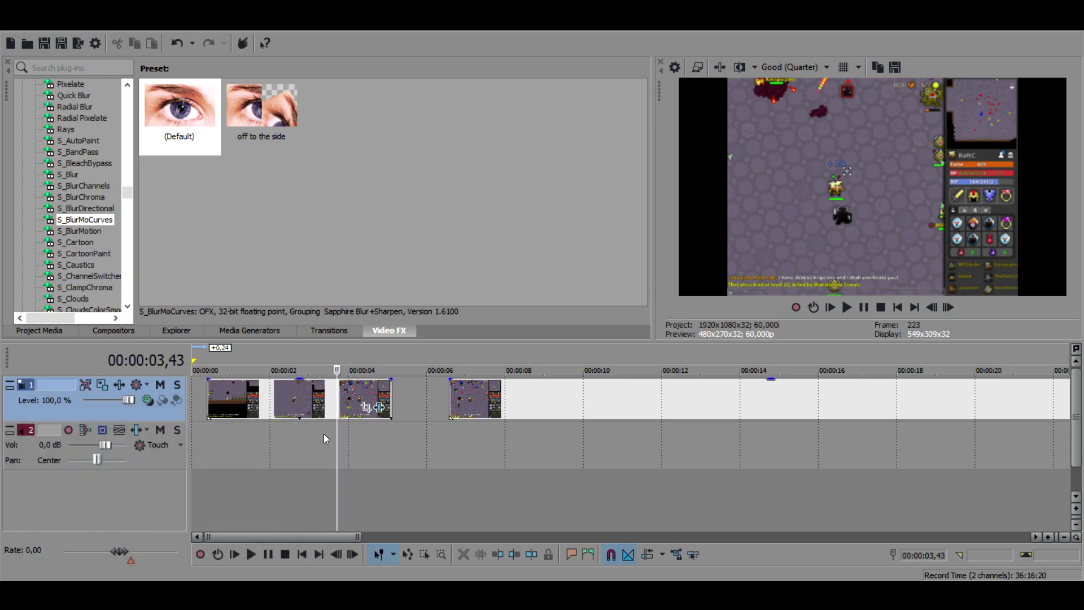
Copy the first three clips and paste their event attributes onto the later clip at 6 seconds.
left_click(206, 435)
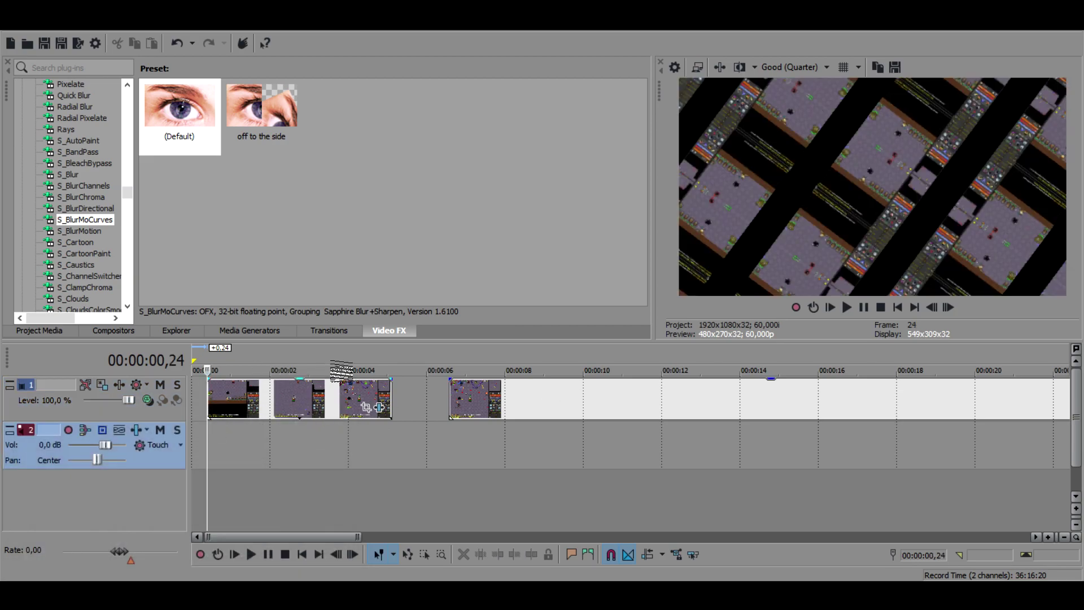
left_click(227, 401)
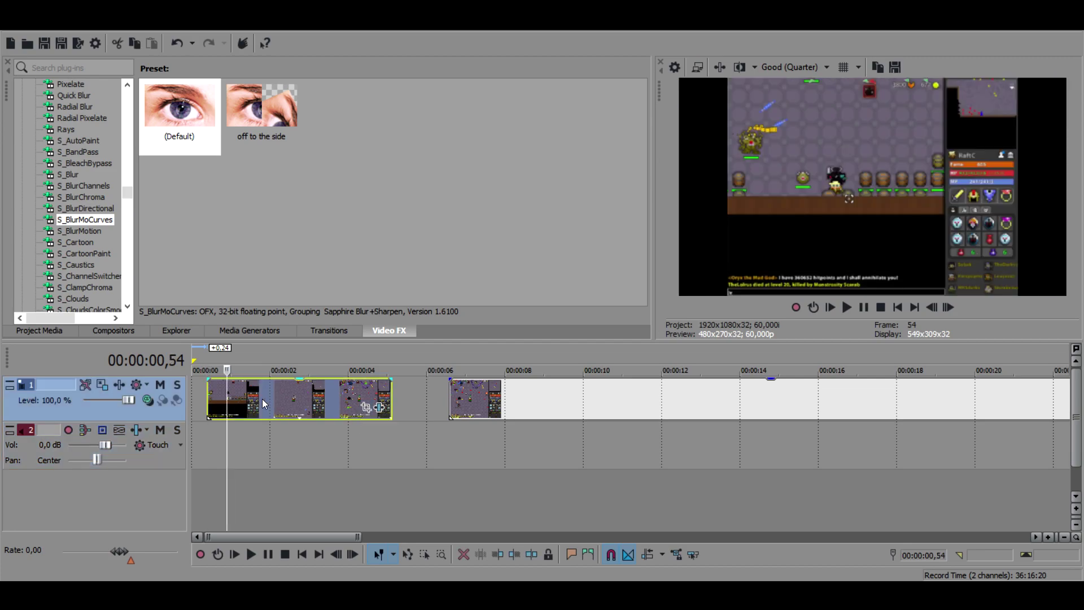
right_click(262, 398)
left_click(331, 240)
right_click(477, 387)
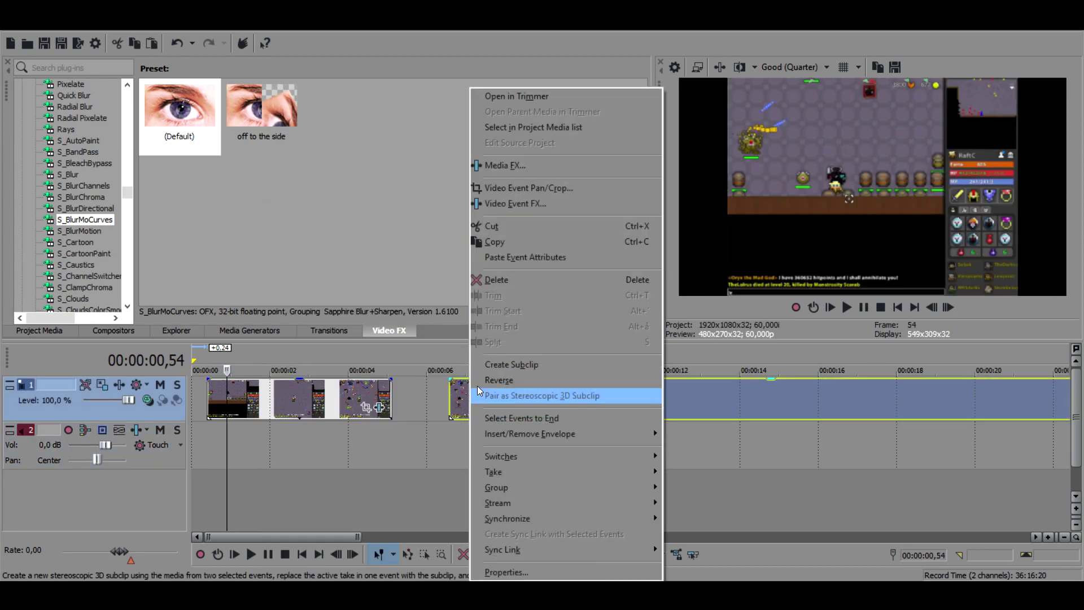
left_click(523, 257)
Play back the later clip to check the pasted blur, then select the first track 1 clip.
left_click(450, 372)
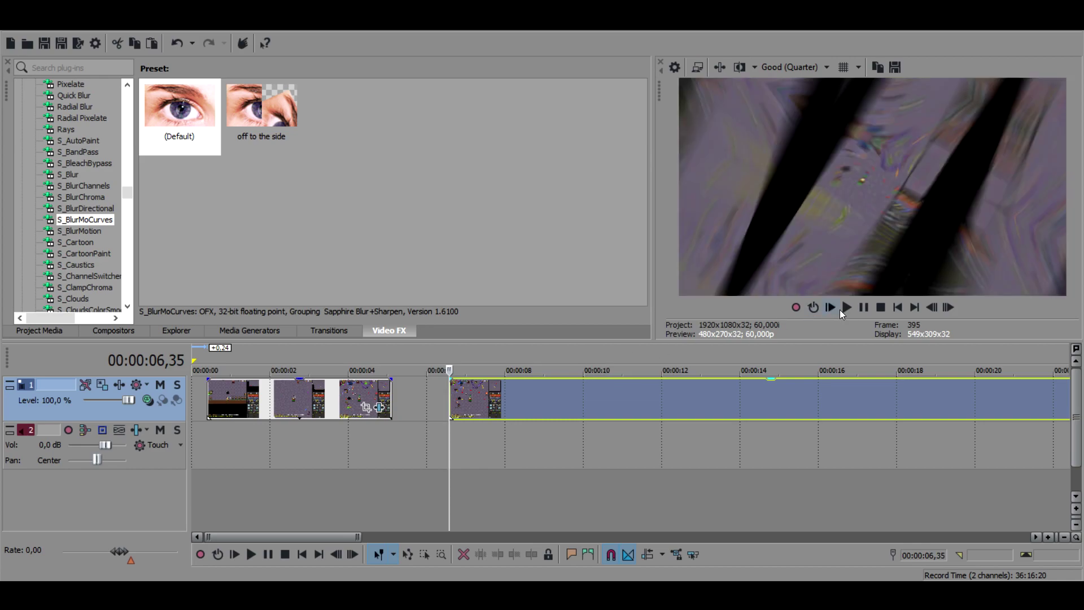
left_click(846, 307)
key("space")
key("space")
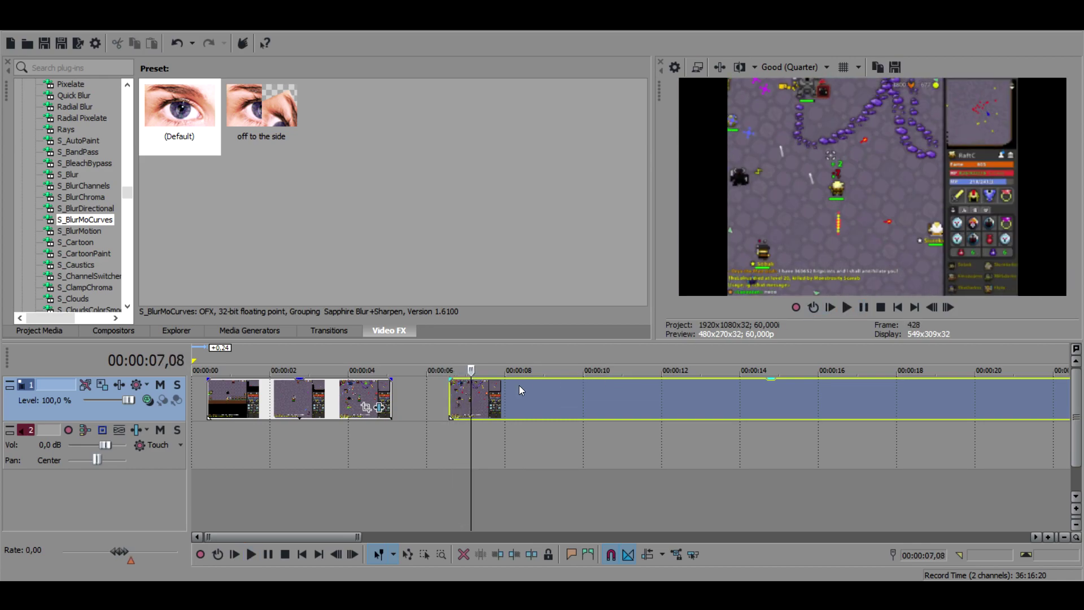
left_click(209, 390)
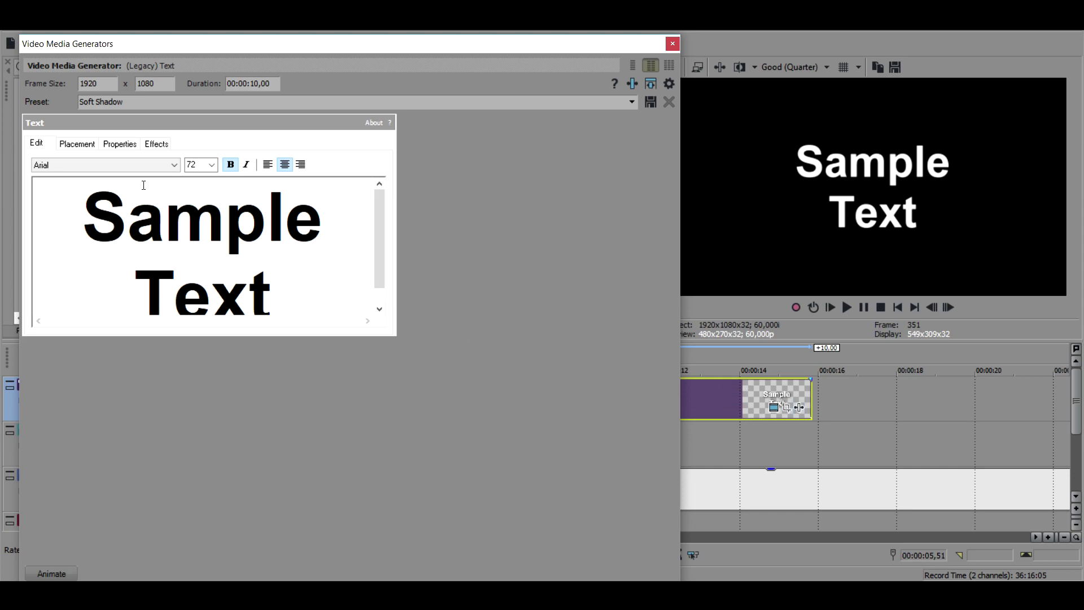
Move the Sample Text title toward the upper left in Placement and play back the titles.
left_click(77, 144)
mouse_move(127, 256)
left_mouse_down()
mouse_move(90, 249)
mouse_move(143, 251)
left_mouse_up()
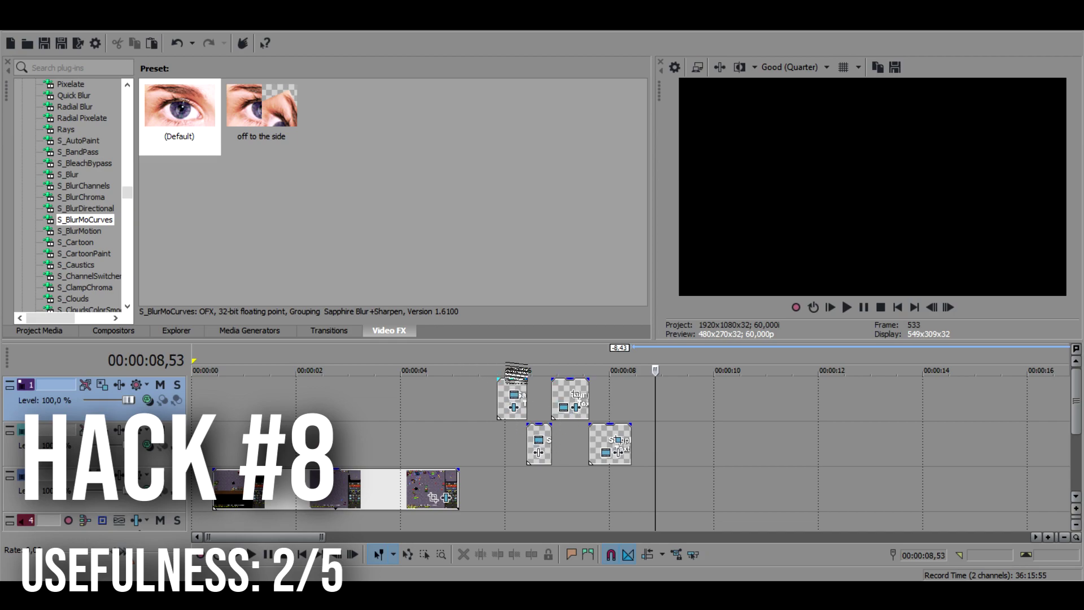
left_click(499, 395)
scroll(733, 436, "up", 3)
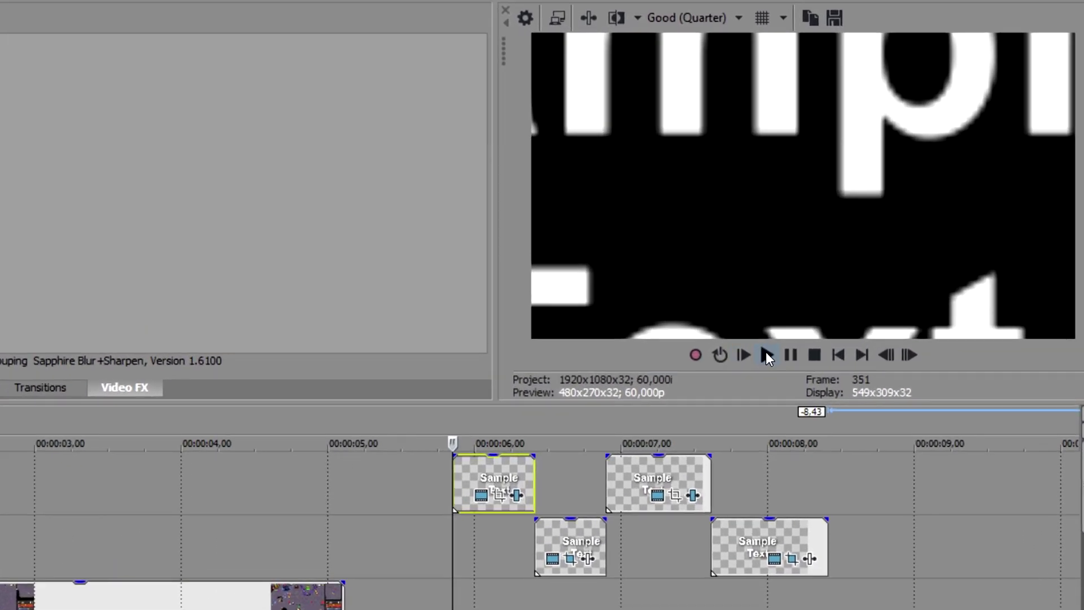
left_click(846, 307)
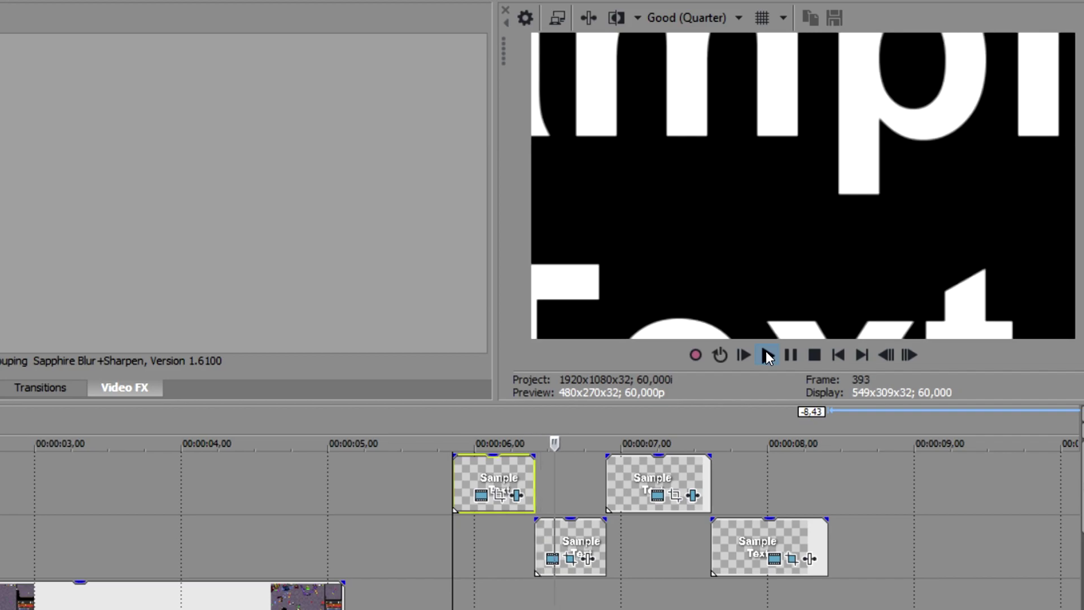
Check the title event's framing, then drag the blur's Shutter Duration down to 0,000.
left_click(569, 493)
left_click(571, 558)
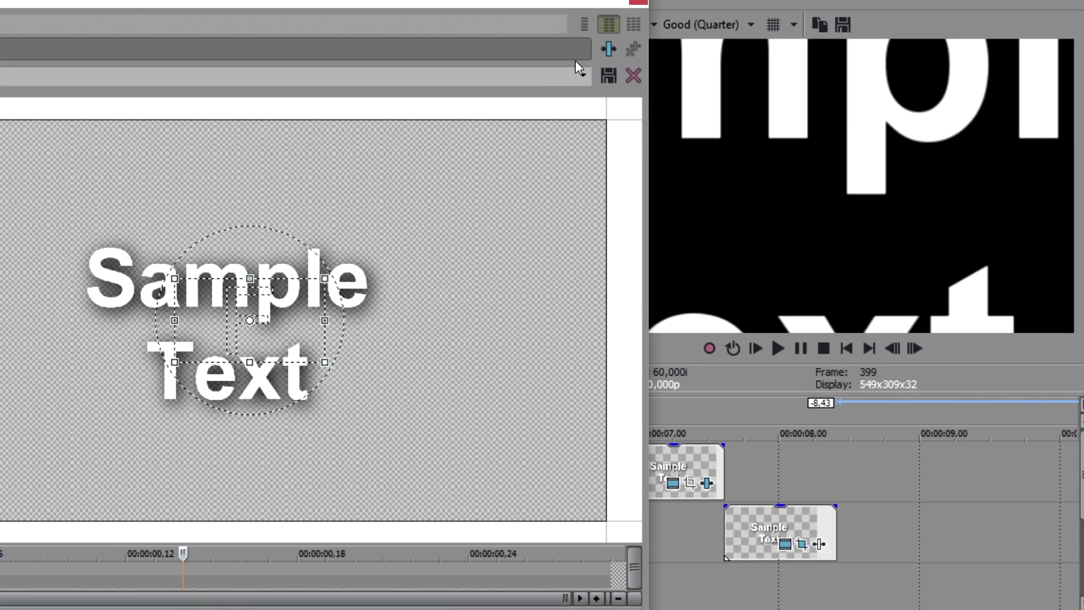
left_click(636, 2)
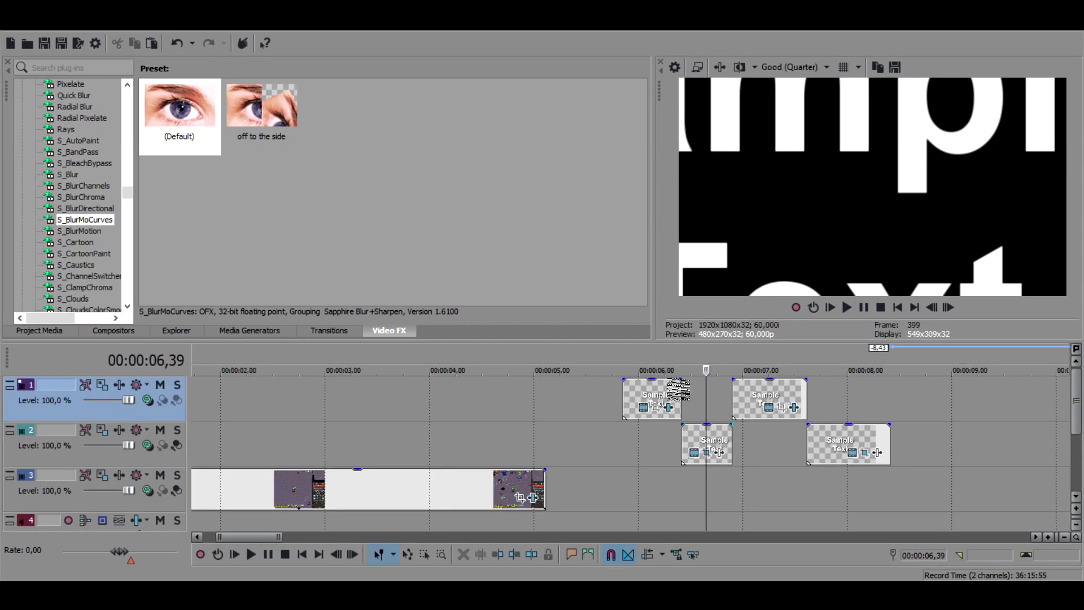
left_click(462, 422)
left_click(626, 409)
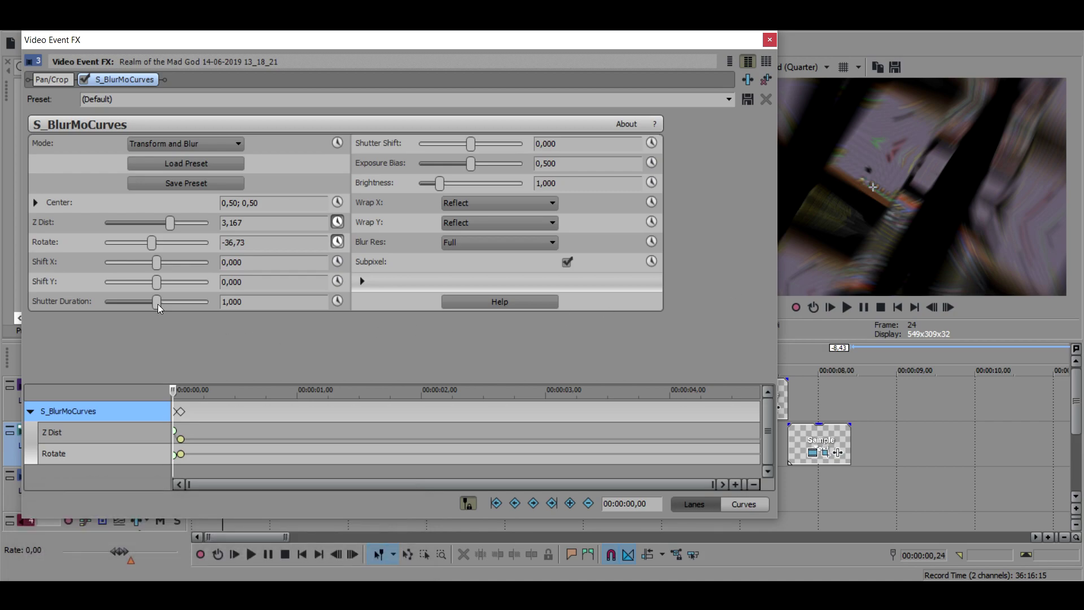
left_click_drag(159, 307, 2, 315)
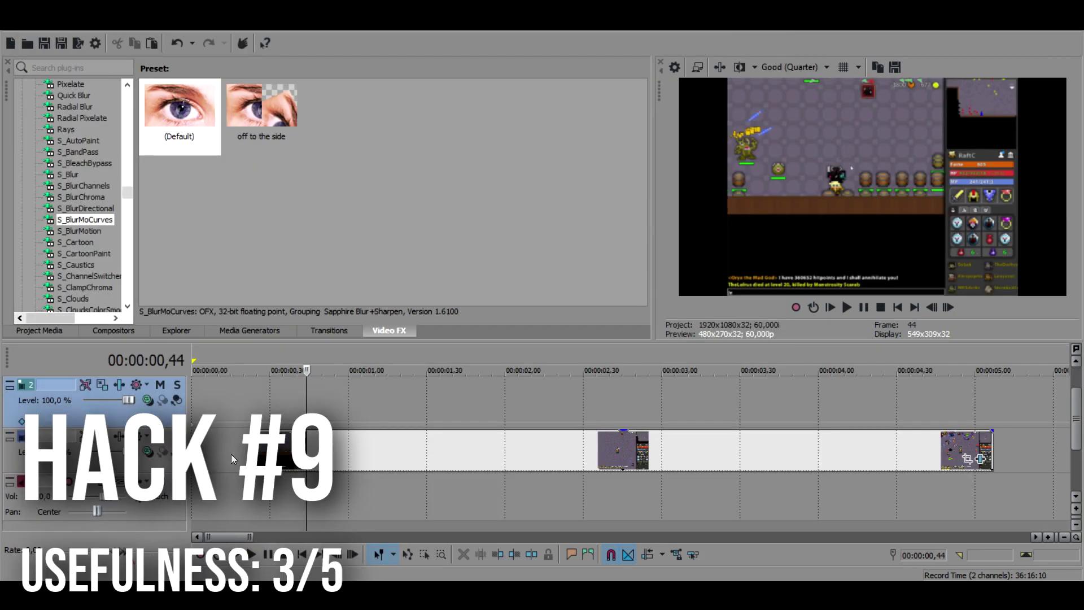
Apply the default S_BlurMoCurves preset to all of track 3 and make it a compositing child of track 2.
left_click_drag(200, 149, 243, 452)
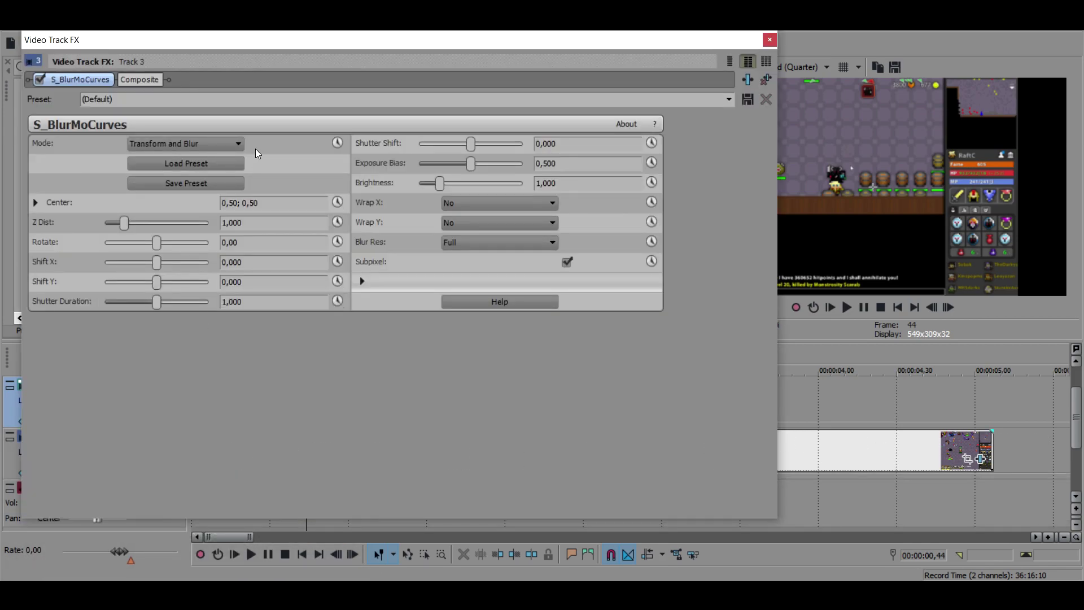
left_click(769, 41)
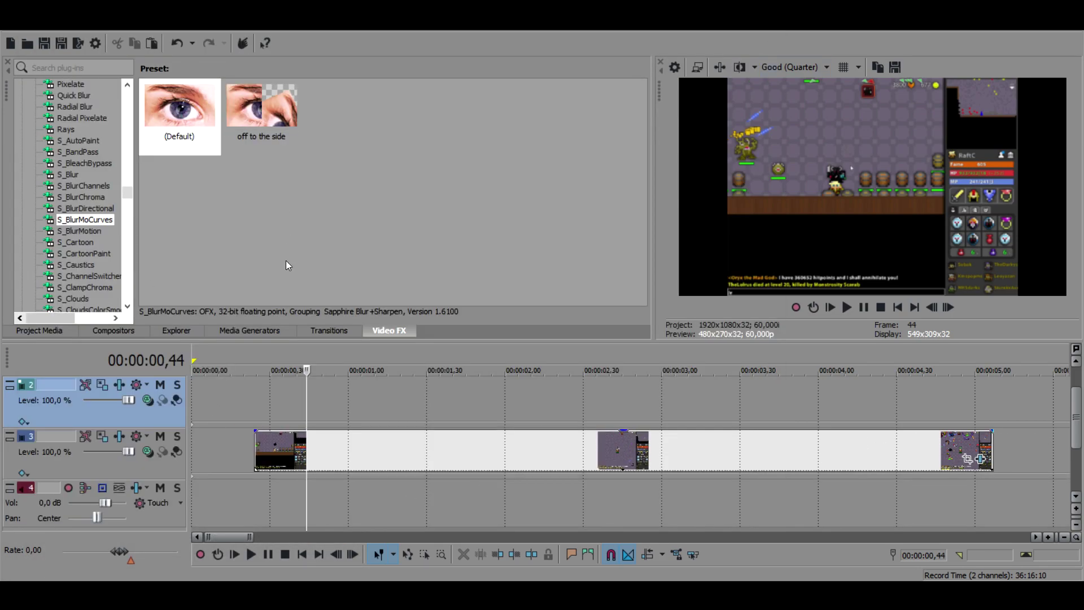
left_click(226, 451)
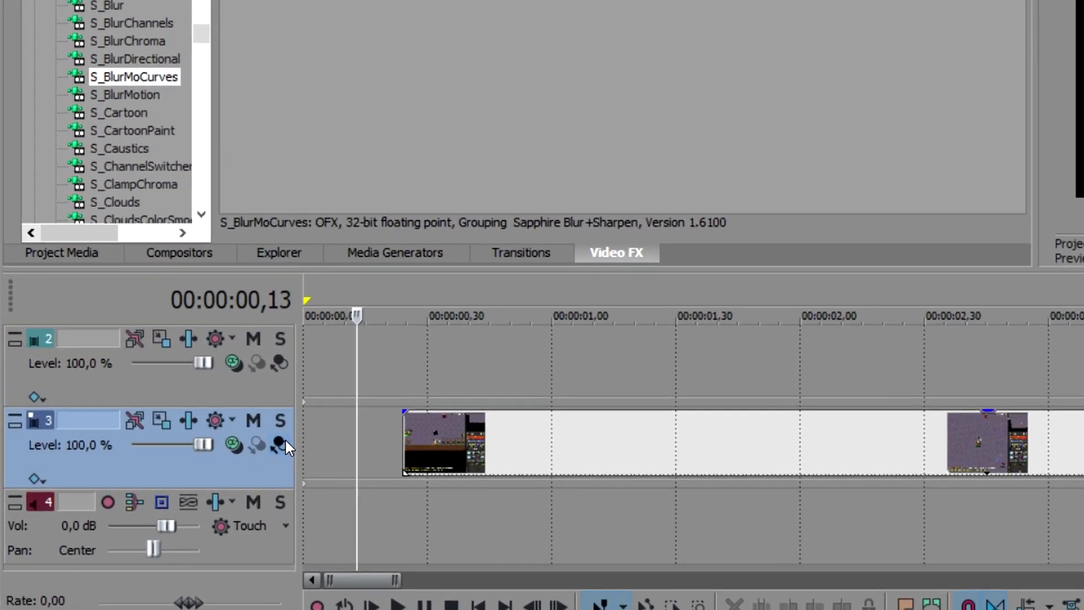
left_click(177, 450)
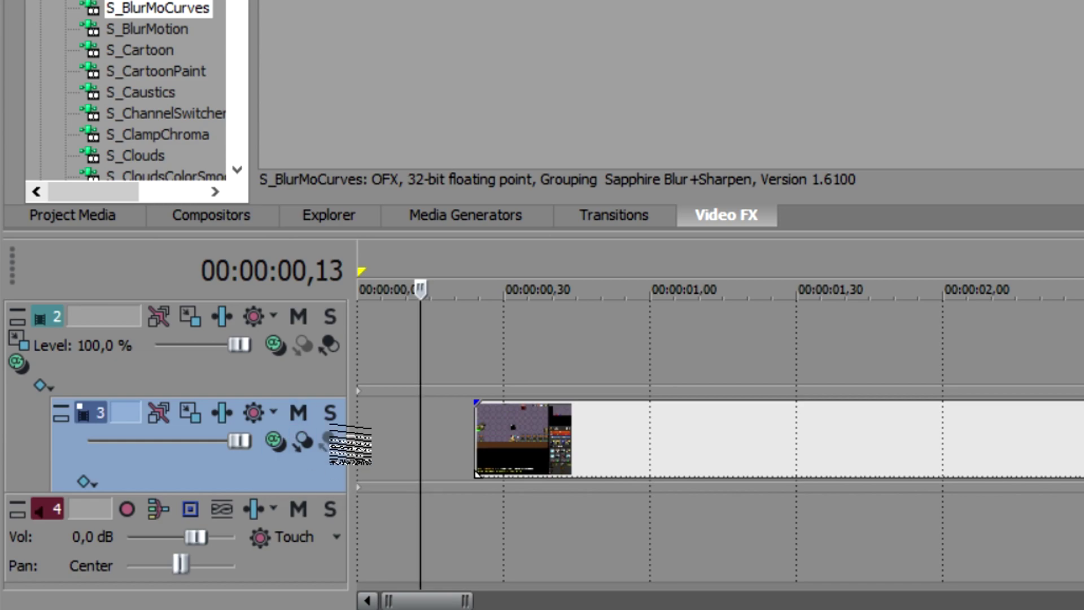
left_click(83, 332)
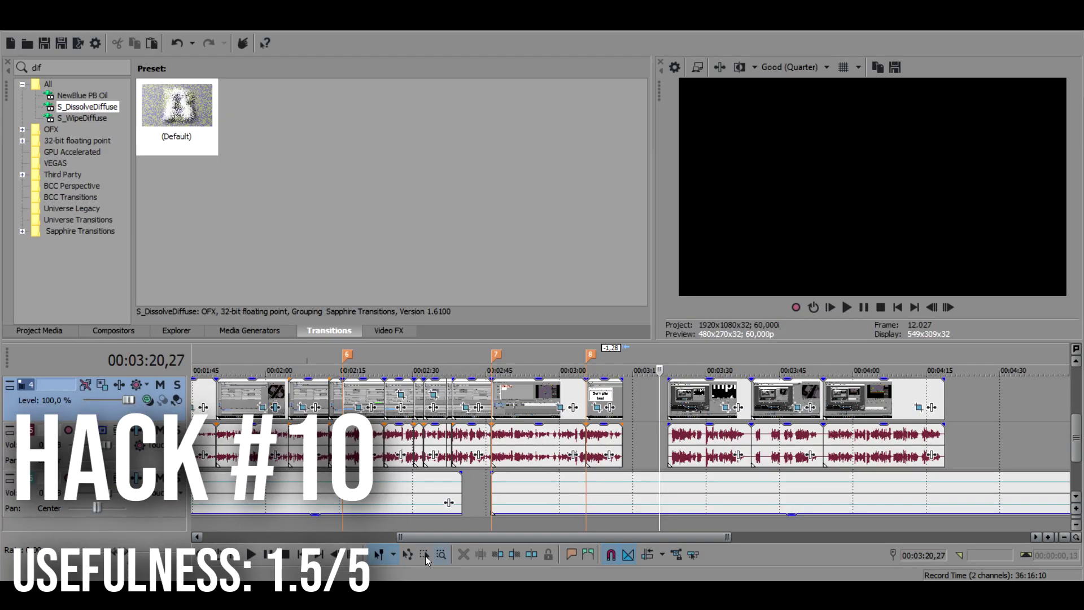
left_click(426, 555)
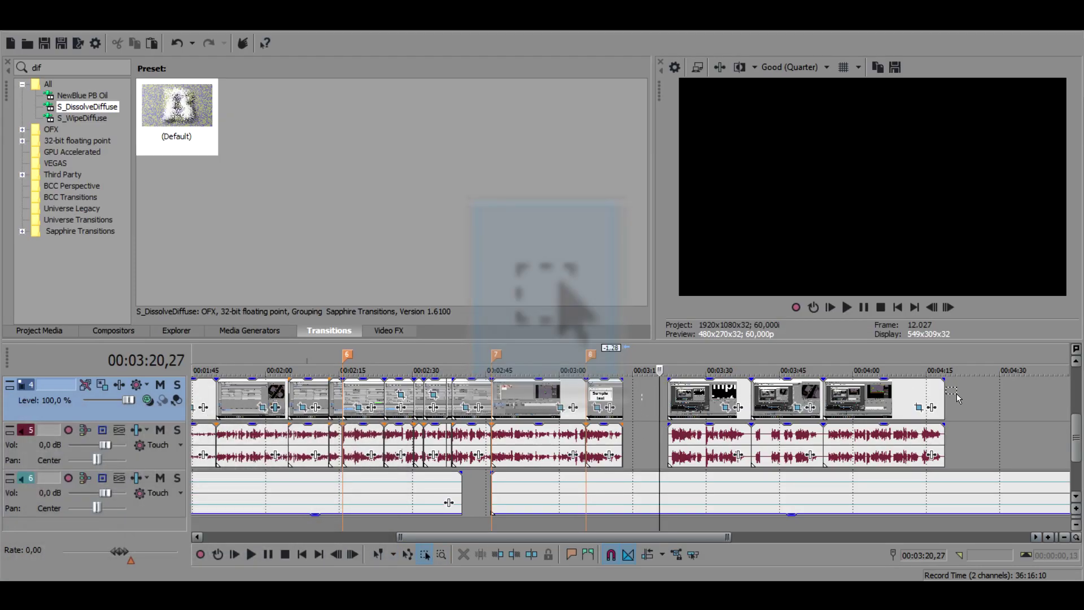
Box-select the events after the 3:20 playhead and lock them with Switches > Lock.
left_click_drag(954, 398, 953, 399)
right_click(710, 398)
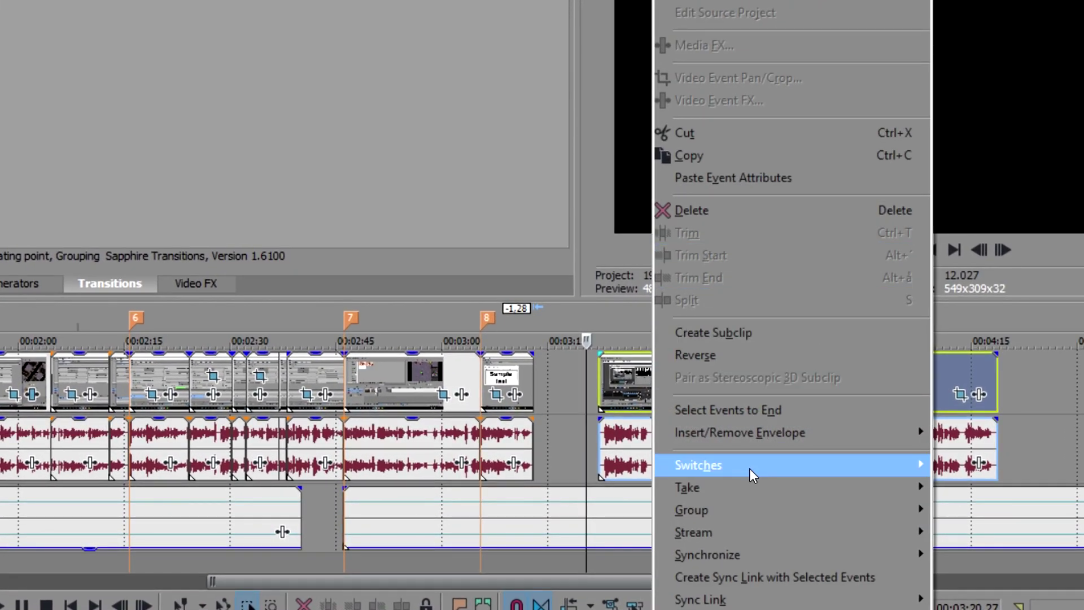
mouse_move(750, 471)
left_click(960, 484)
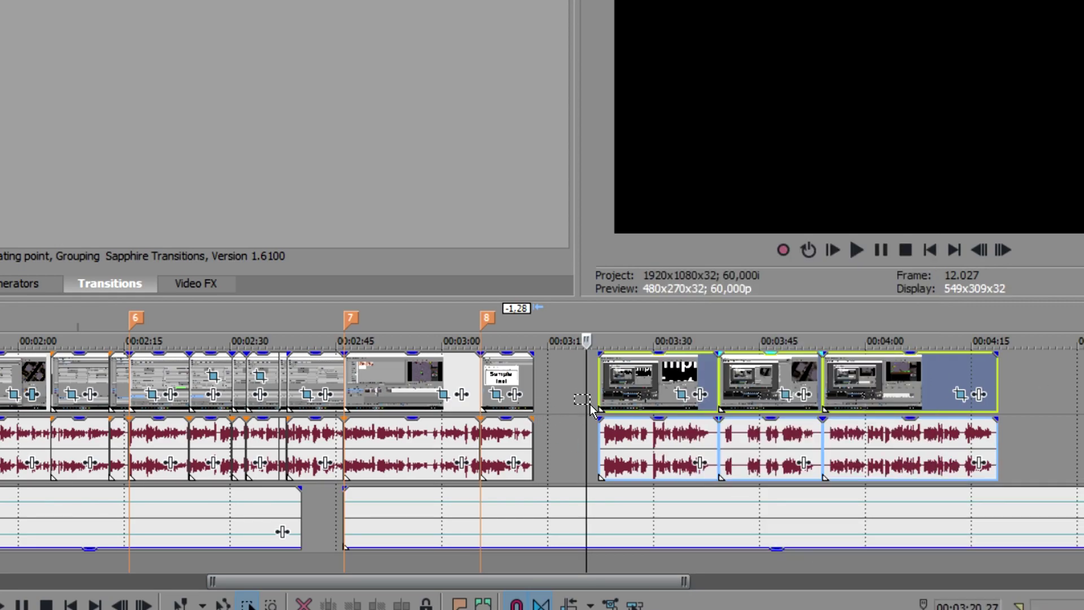
key("d")
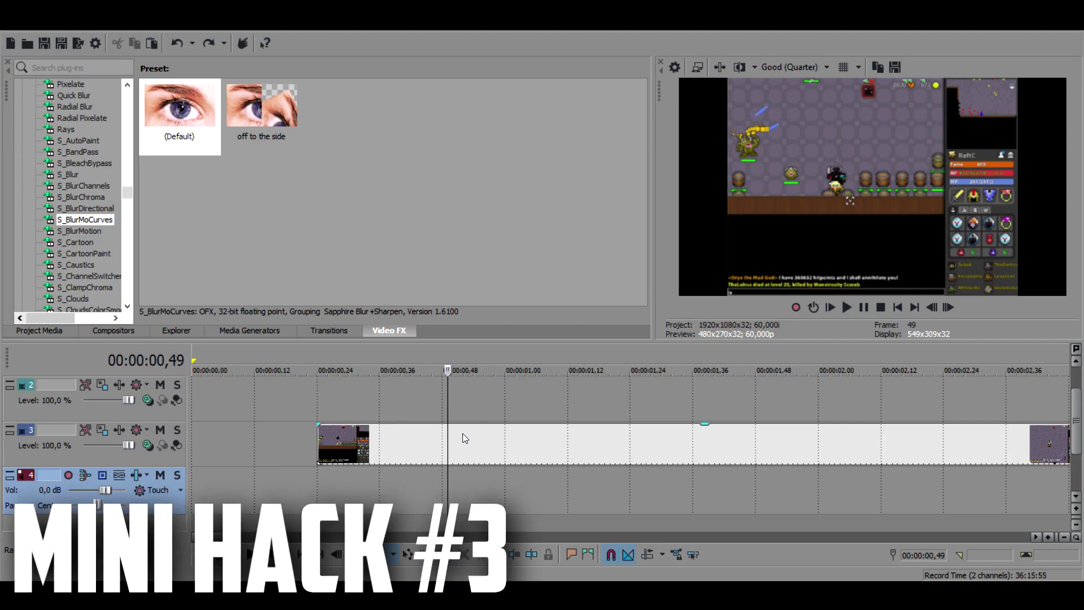
Insert a Velocity envelope on the game clip and set its start point to 0% velocity.
right_click(463, 434)
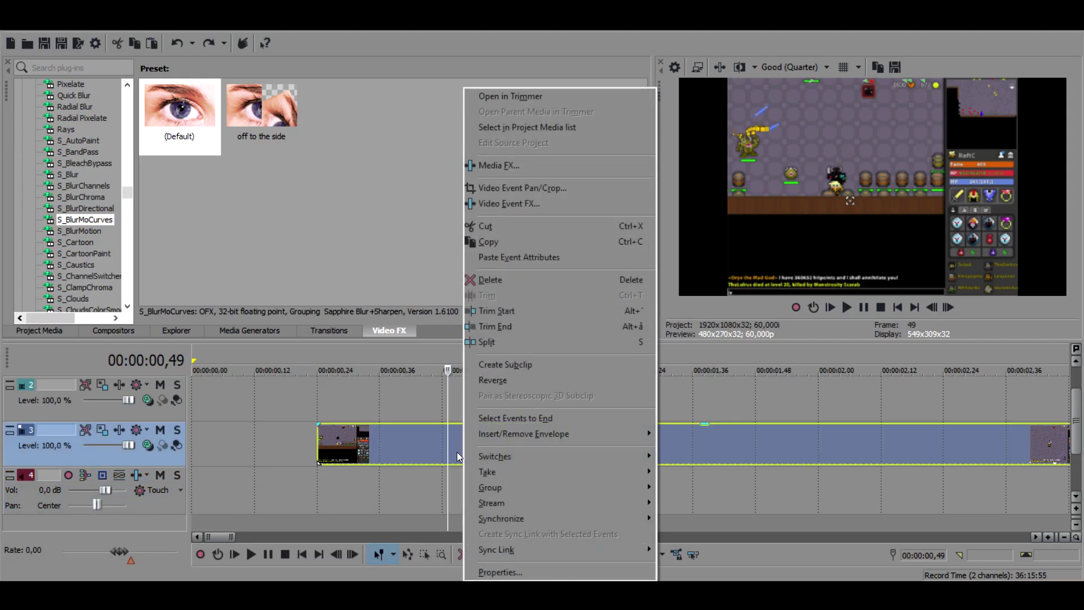
mouse_move(533, 440)
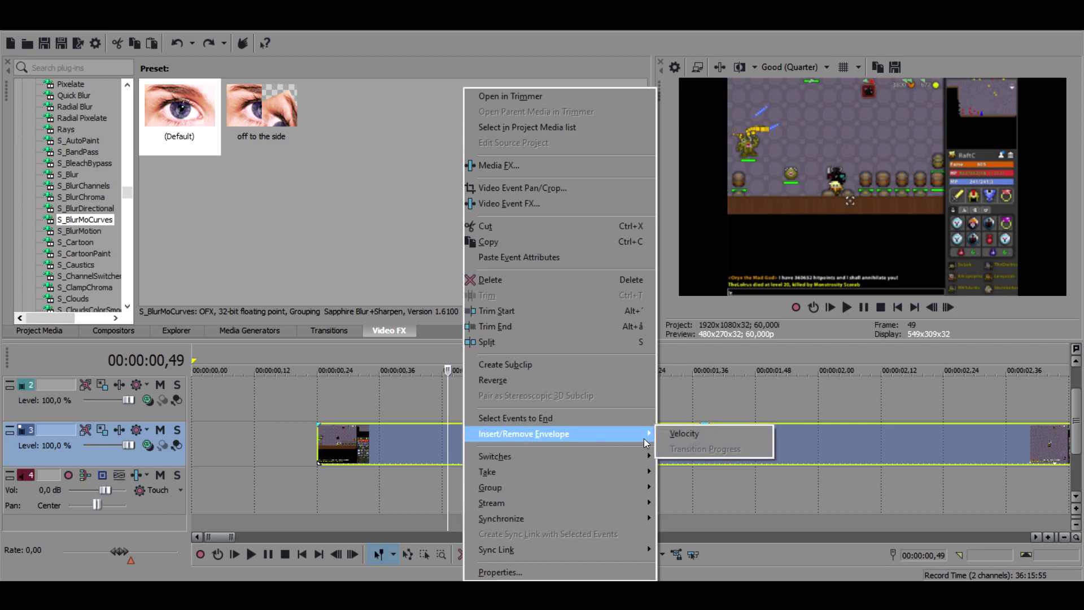
left_click(685, 435)
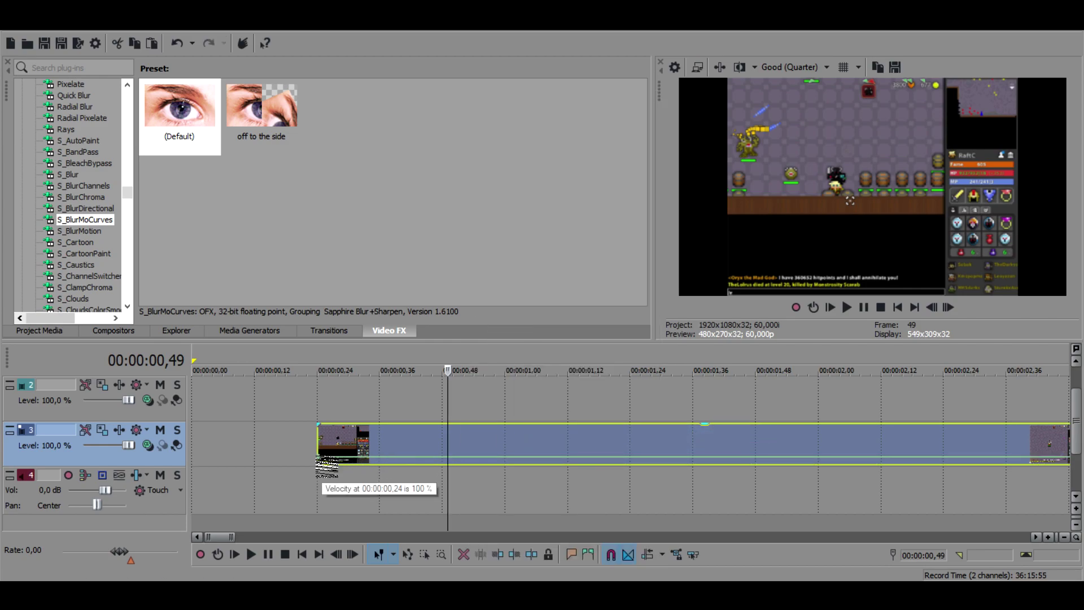
right_click(319, 457)
left_click(389, 231)
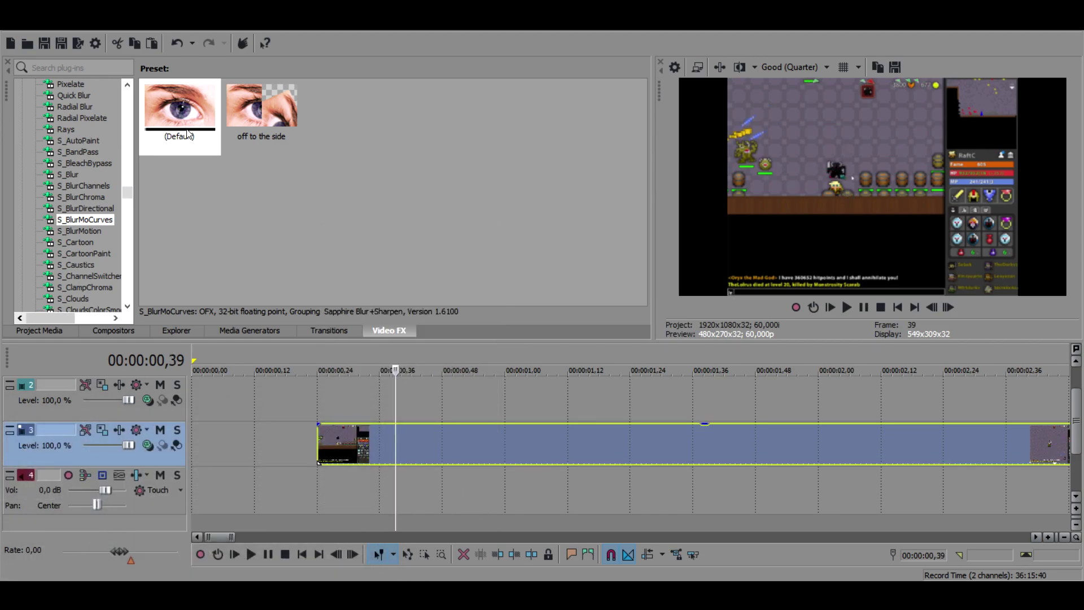
Apply the default S_BlurMoCurves preset to the game clip and set Z Dist to 0,001.
left_click_drag(180, 113, 427, 440)
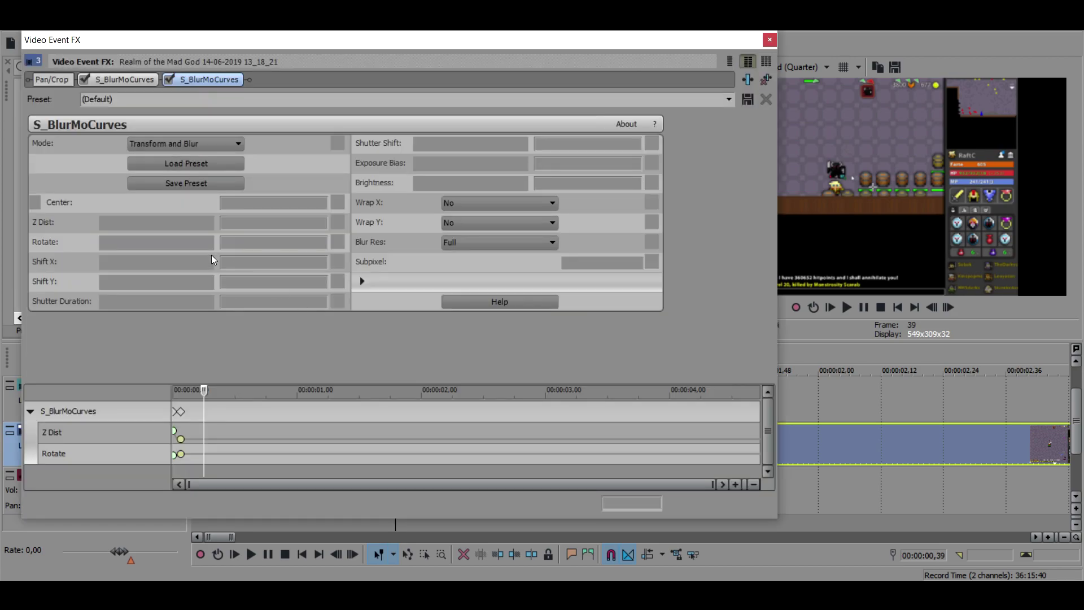
left_click_drag(124, 222, 94, 225)
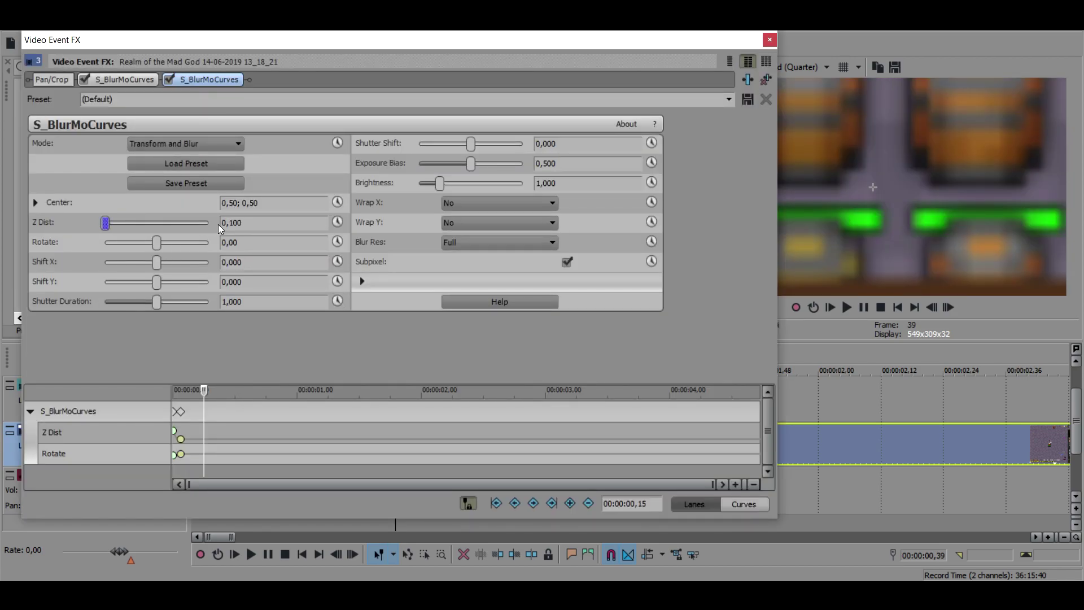
left_click(258, 224)
type("0,001")
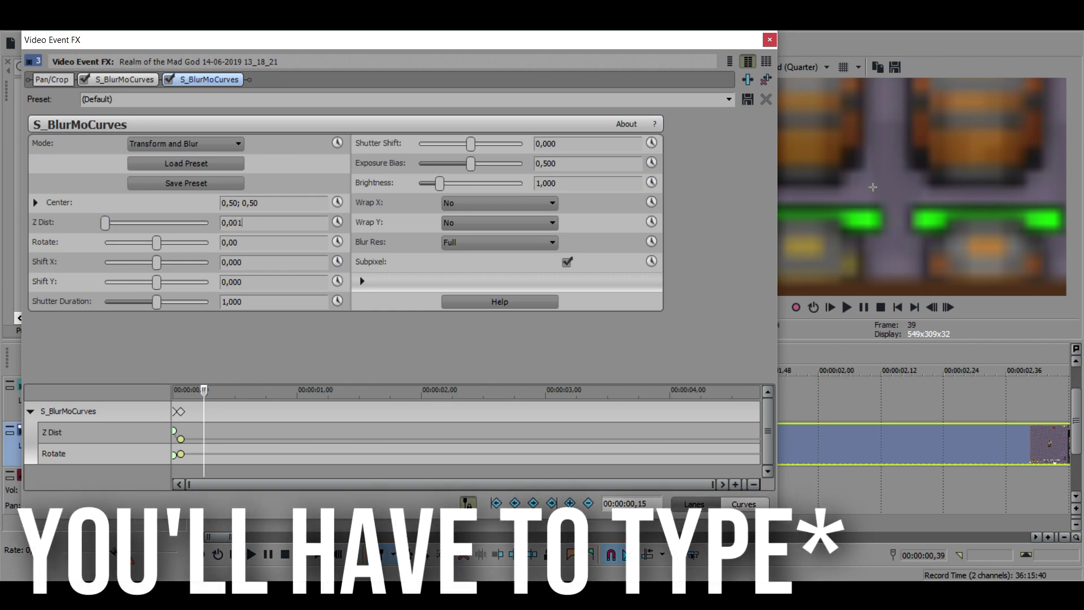
key("Return")
Try larger S_BlurMoCurves Z Dist values of 20 and then 100.
left_click_drag(151, 224, 213, 223)
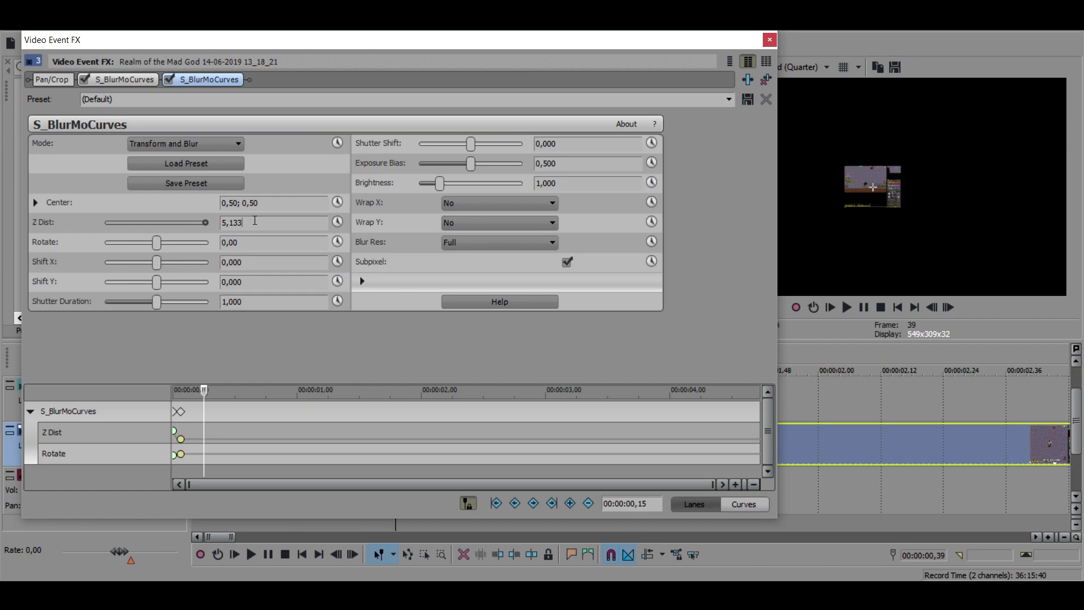
type("20")
key("Return")
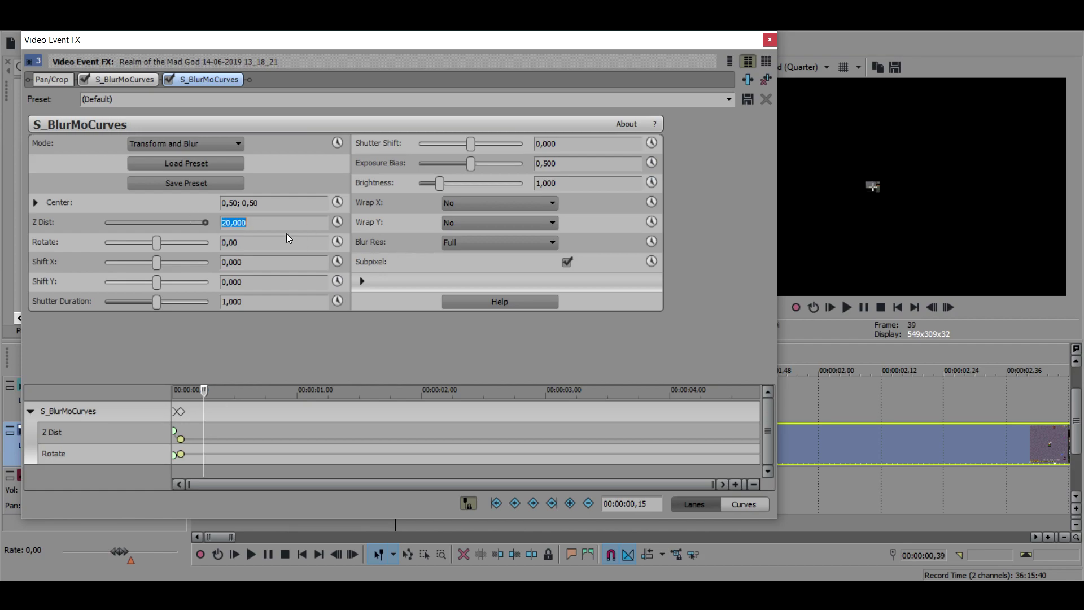
type("10")
type("0")
key("Return")
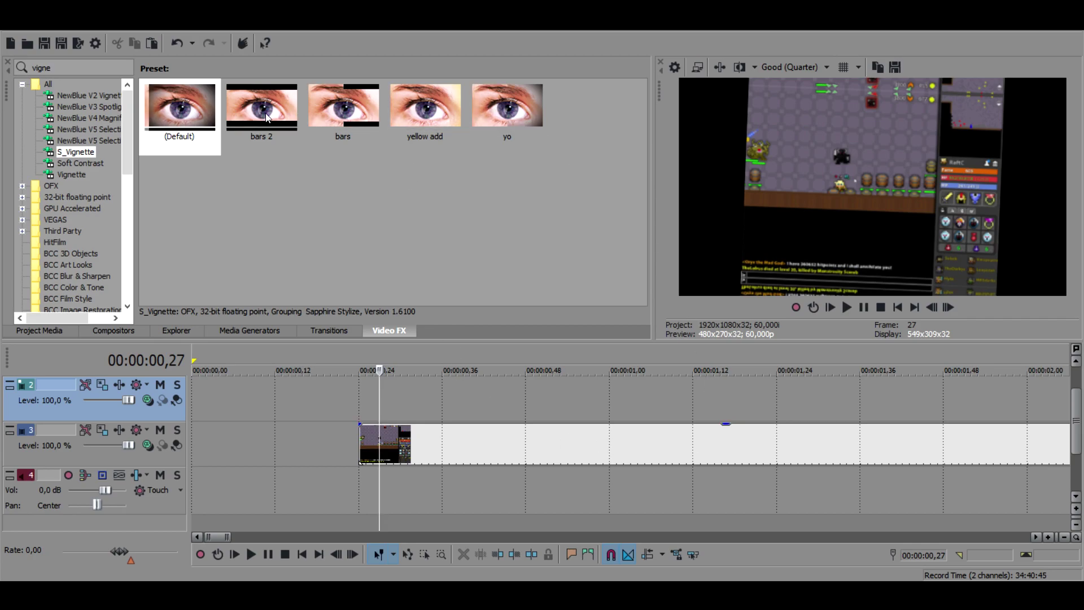
Apply the NewBlue V3 Spotlight 'Arthouse Dreams' preset to the game clip.
left_click(104, 107)
left_click(582, 260)
scroll(293, 156, "up", 5)
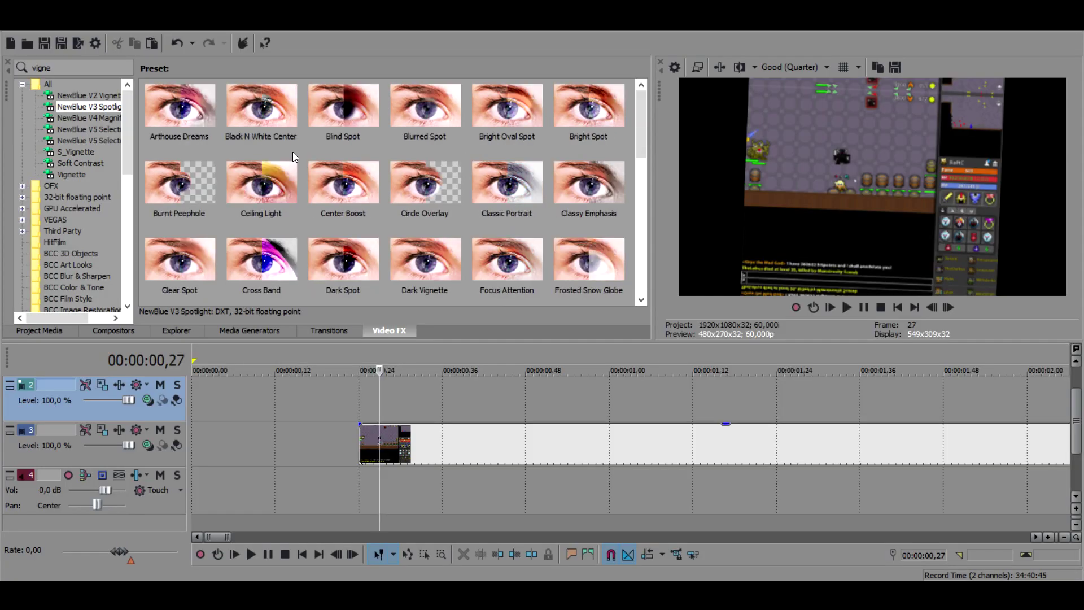
left_click_drag(180, 107, 455, 455)
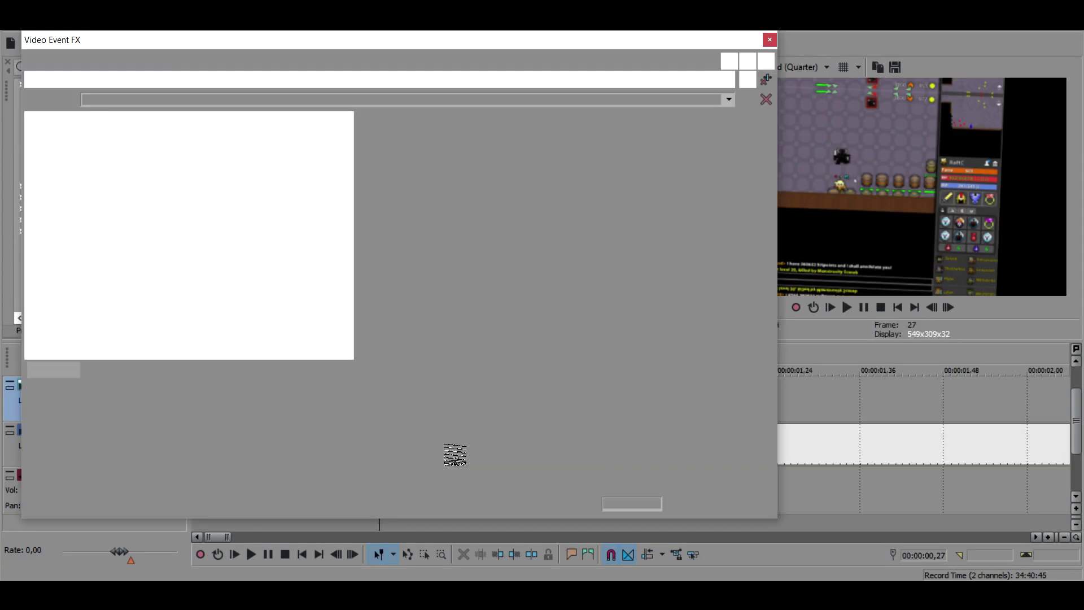
Shift the spotlight centre up and right, soften its edge, and adjust its tint.
left_click_drag(45, 196, 56, 191)
left_click_drag(91, 237, 68, 239)
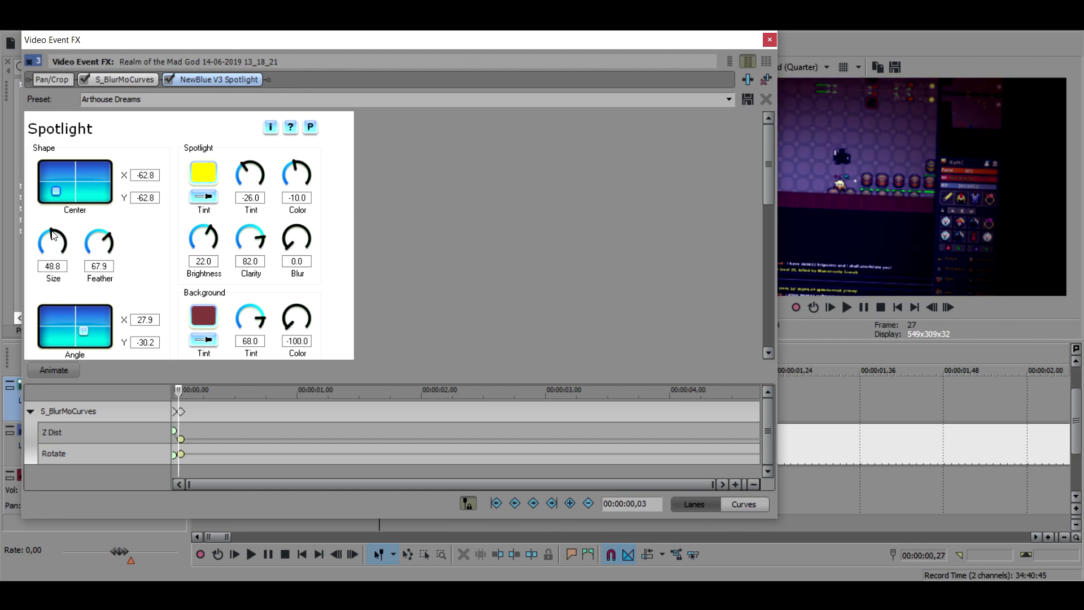
left_click_drag(66, 189, 69, 188)
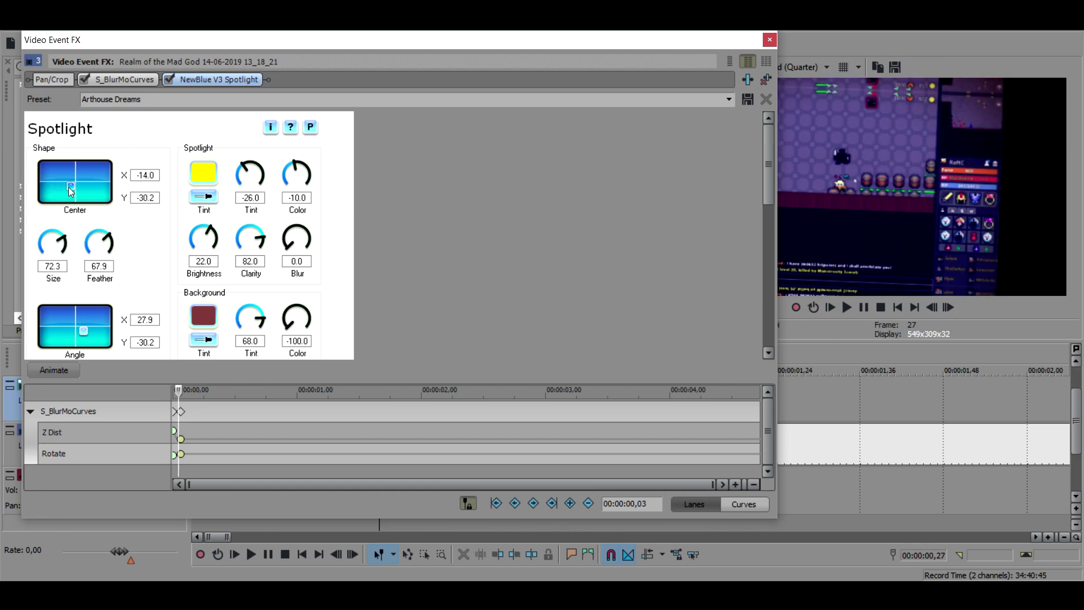
left_click_drag(247, 165, 251, 169)
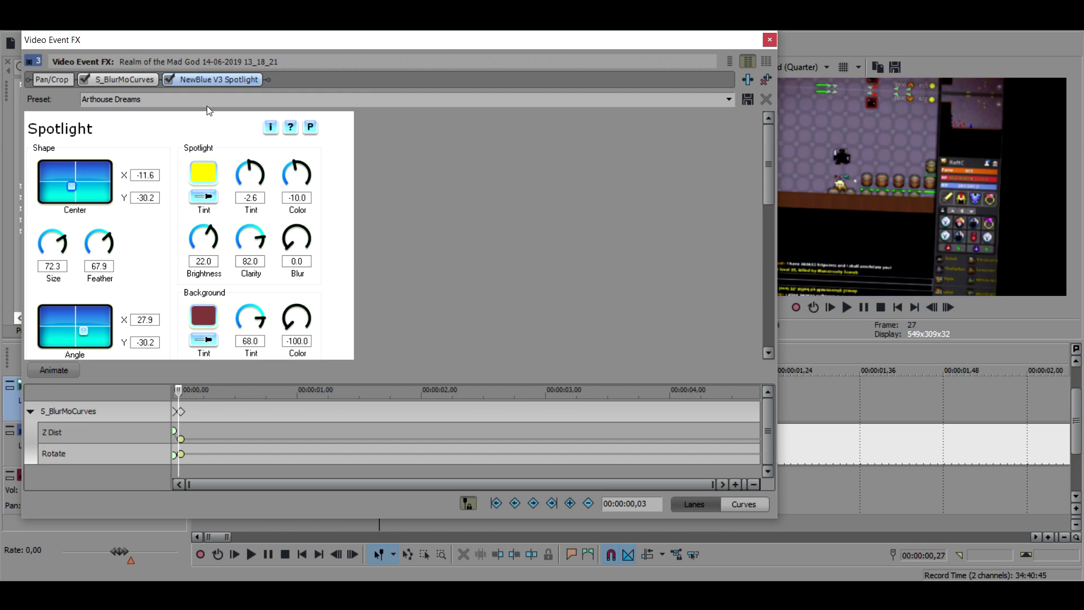
Save the tweaked spotlight settings as the preset 'arthouse soft'.
left_click_drag(144, 100, 45, 104)
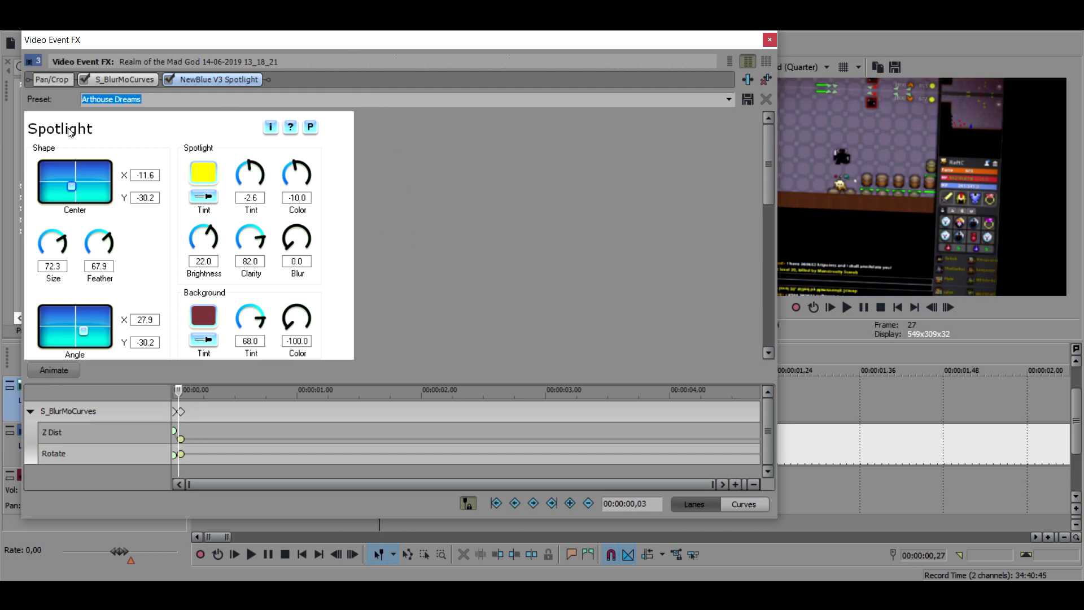
type("resh")
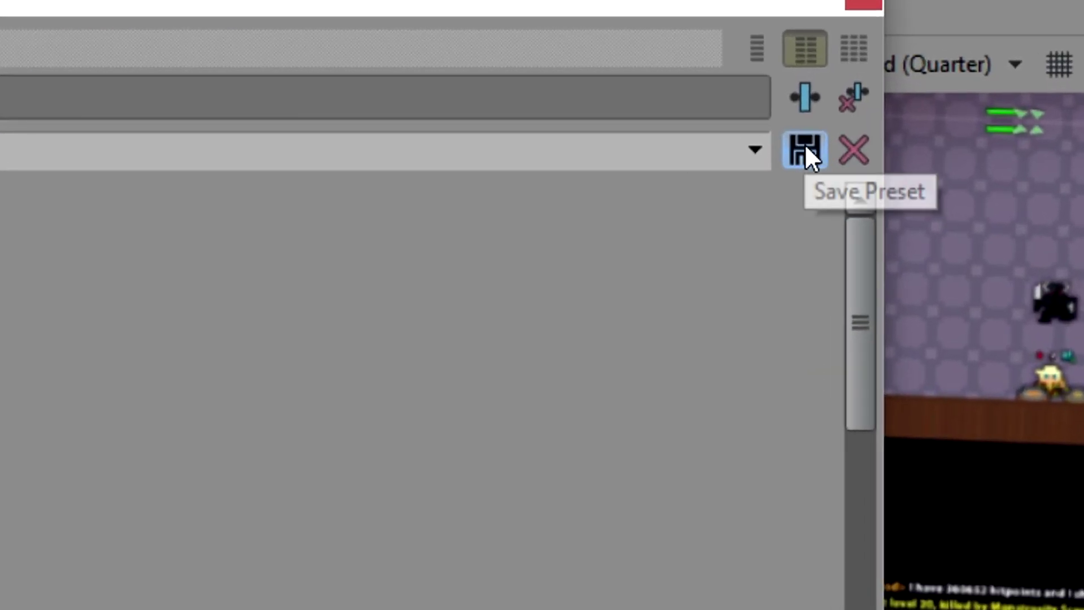
left_click(748, 100)
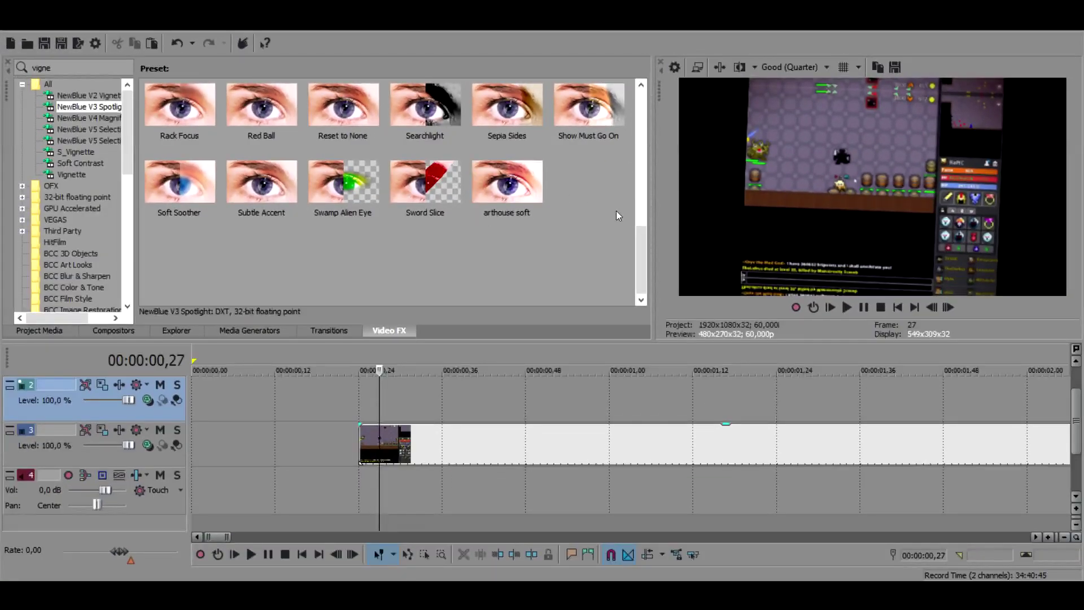
left_click(85, 118)
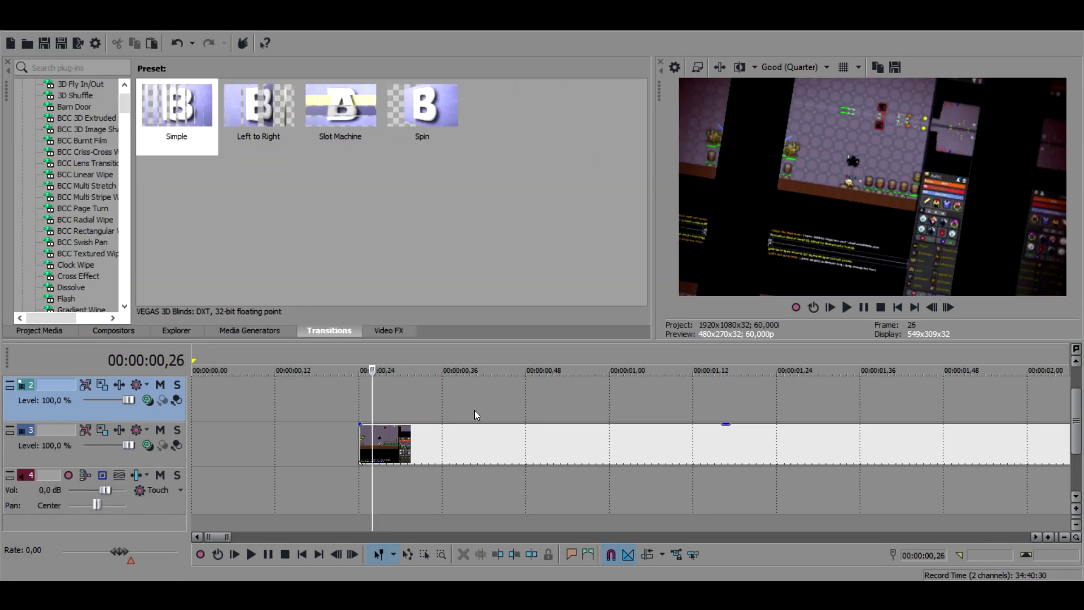
left_click(483, 409)
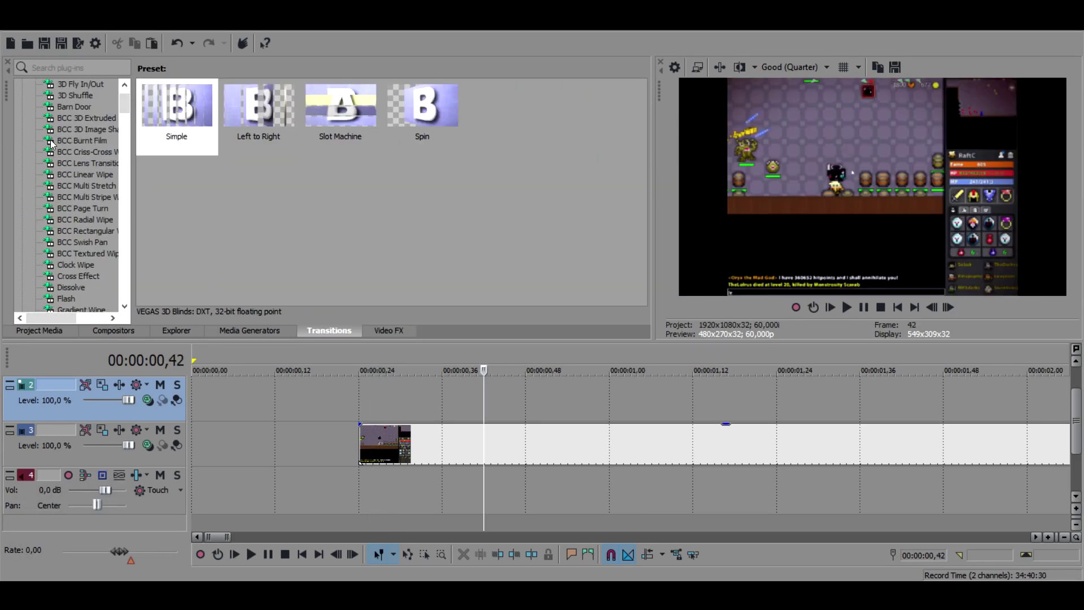
scroll(93, 247, "down", 5)
scroll(93, 246, "up", 6)
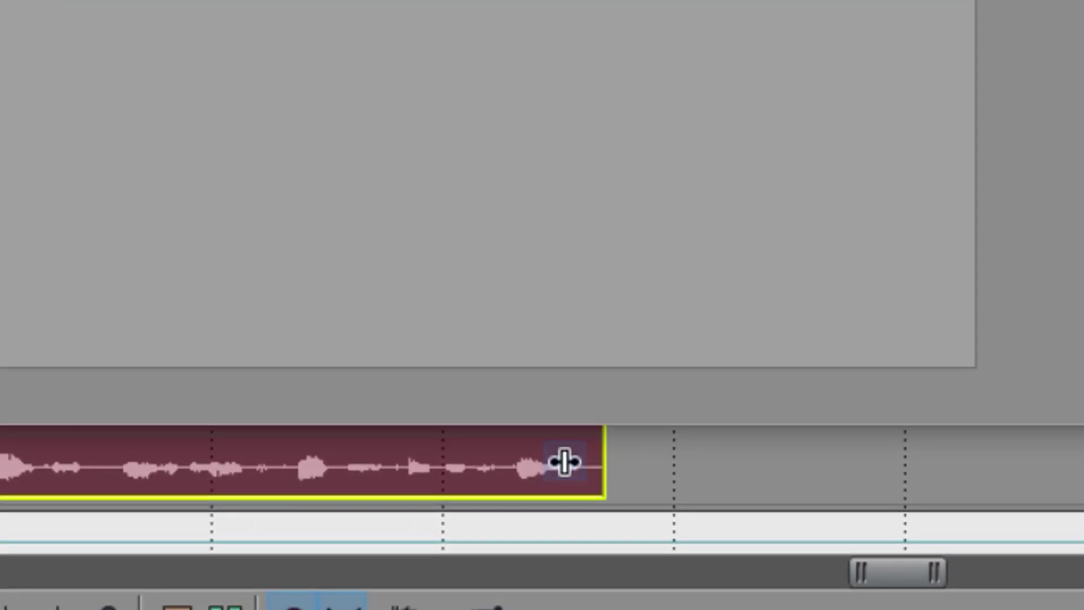
Add Vibrato to the audio event's FX chain and reshape its pitch curve down, then up.
left_click(321, 375)
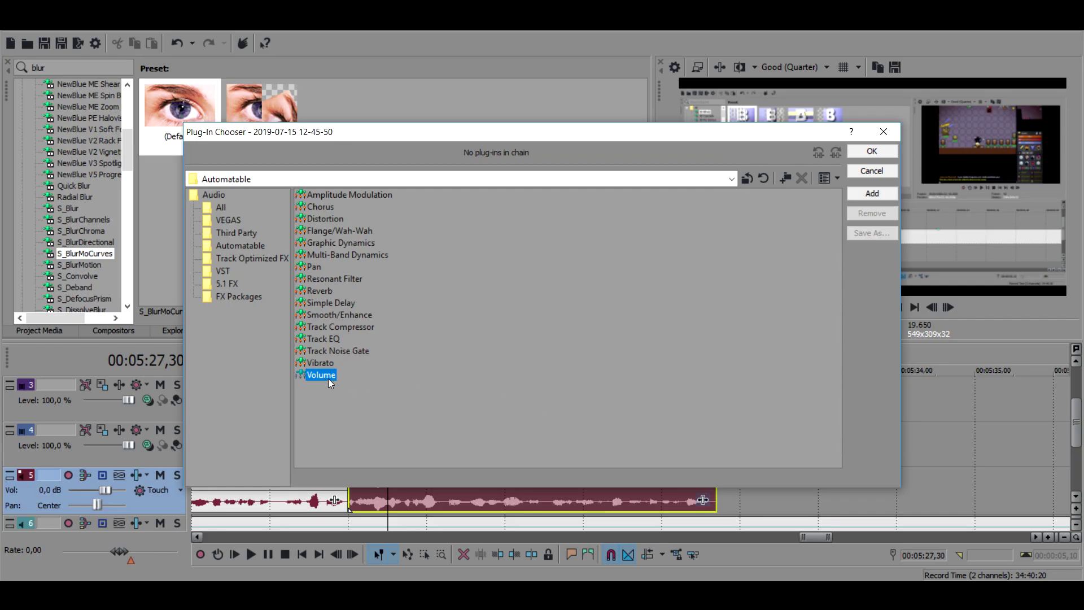
left_click(327, 363)
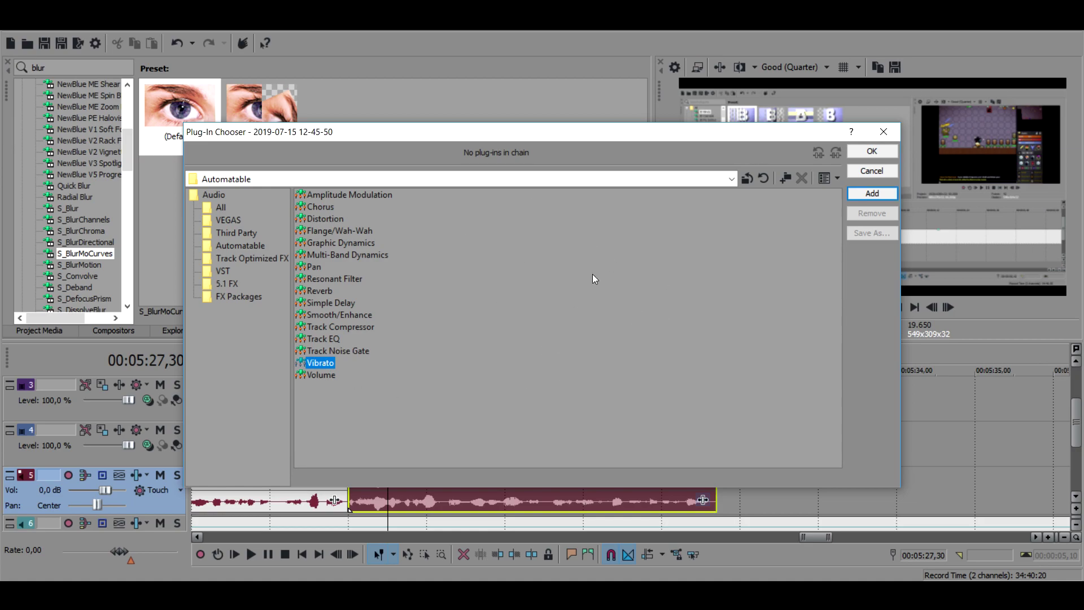
left_click(853, 193)
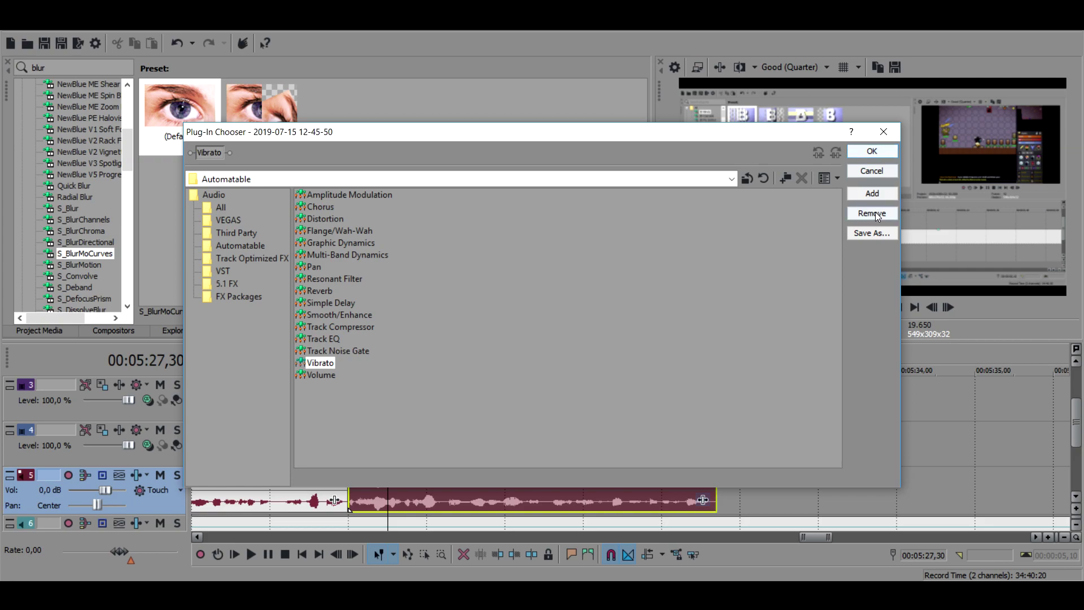
left_click(872, 151)
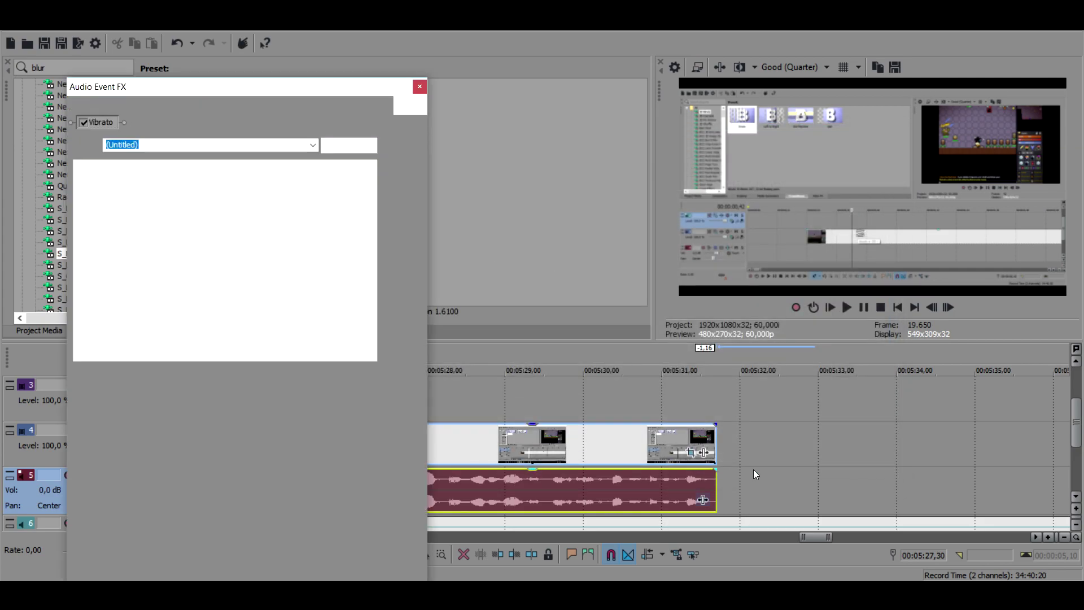
left_click_drag(233, 248, 227, 274)
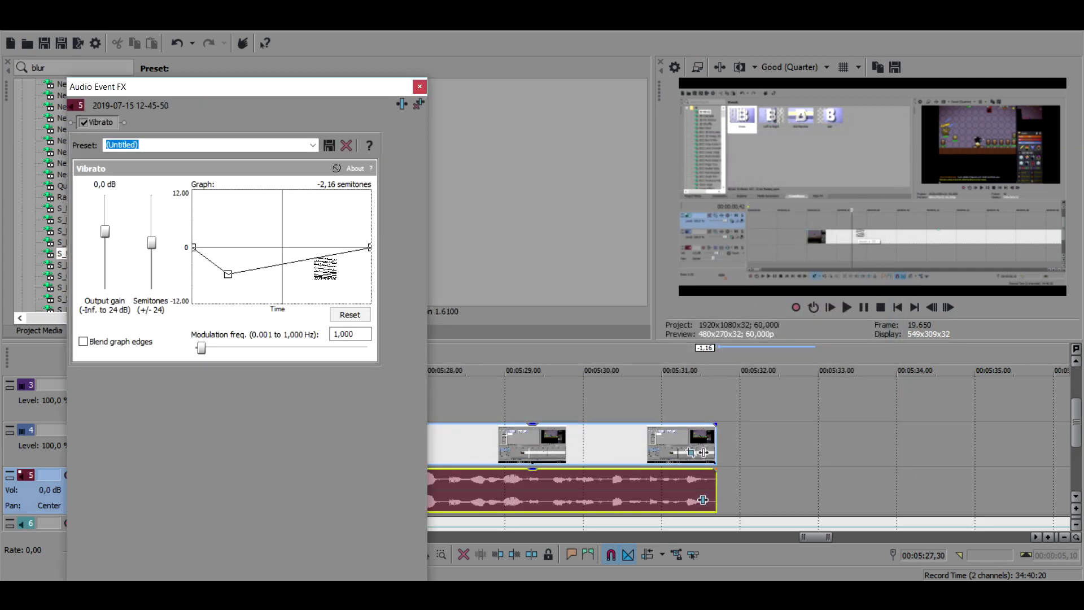
left_click_drag(317, 258, 318, 227)
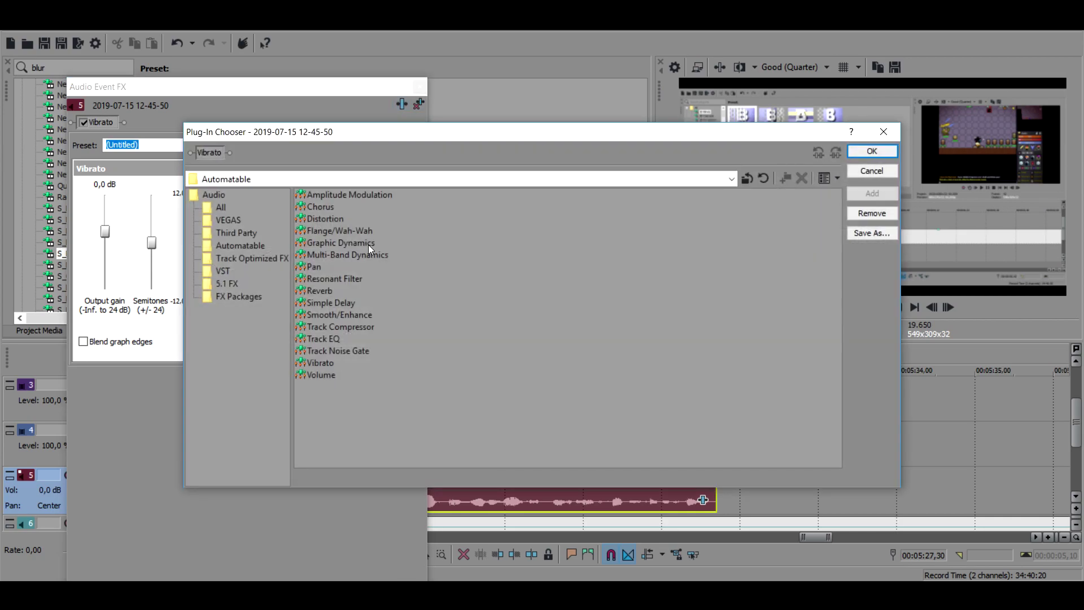
Add Distortion after Vibrato and raise a point on its distortion curve.
left_click(326, 219)
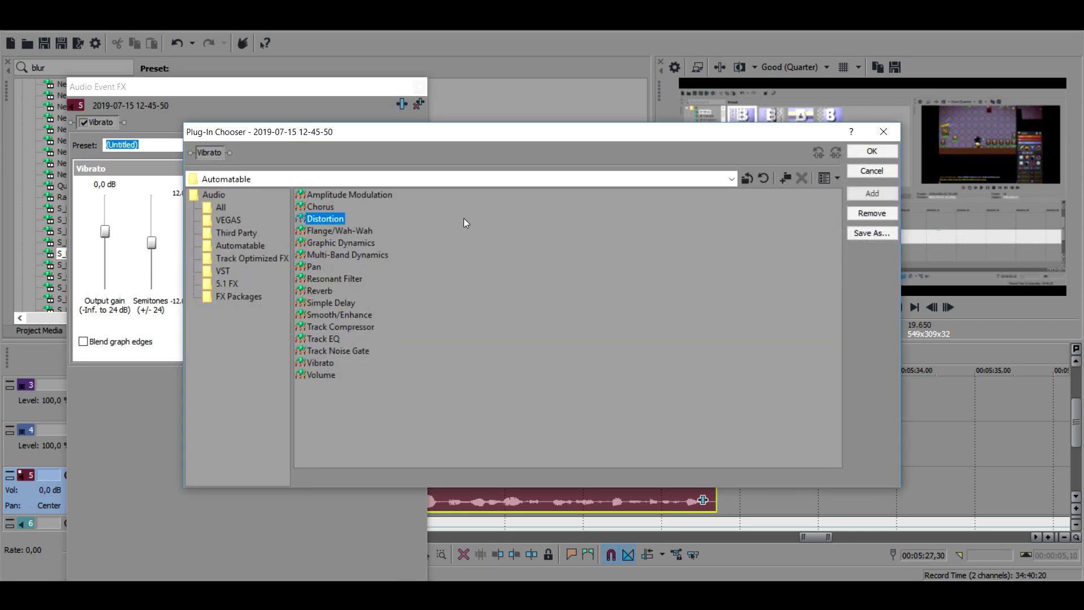
left_click(873, 193)
left_click(872, 151)
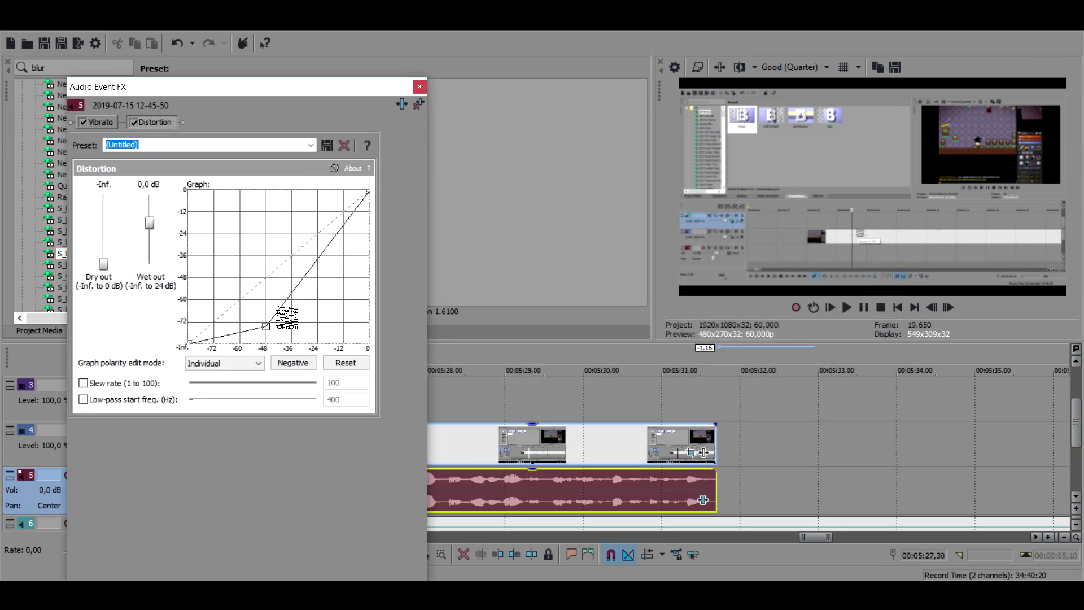
left_click_drag(297, 283, 291, 224)
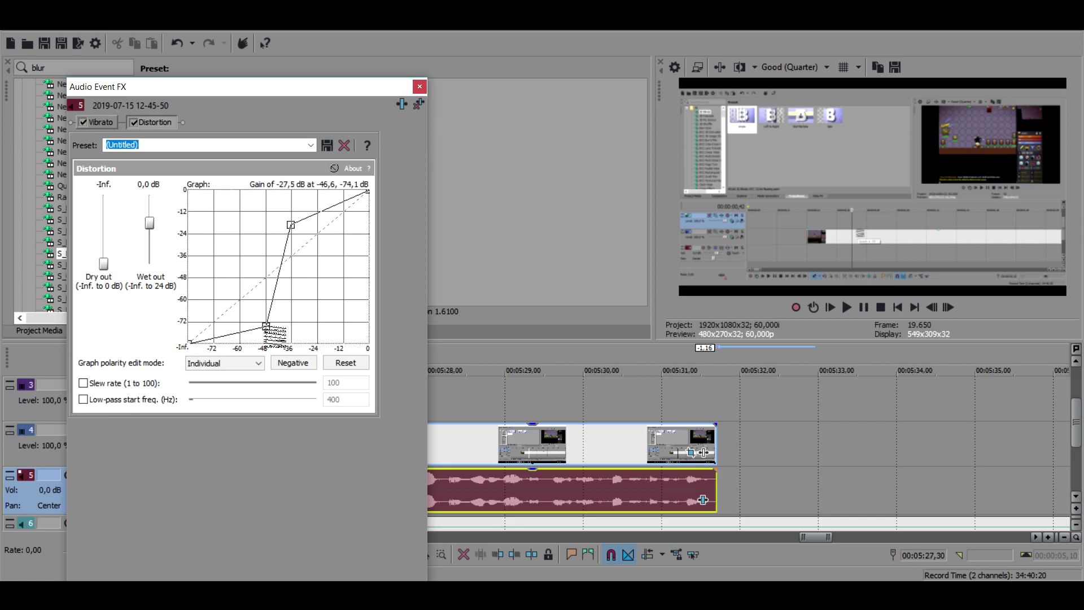
Add Reverb to the chain and lengthen its decay time to 2,8.
left_click(419, 104)
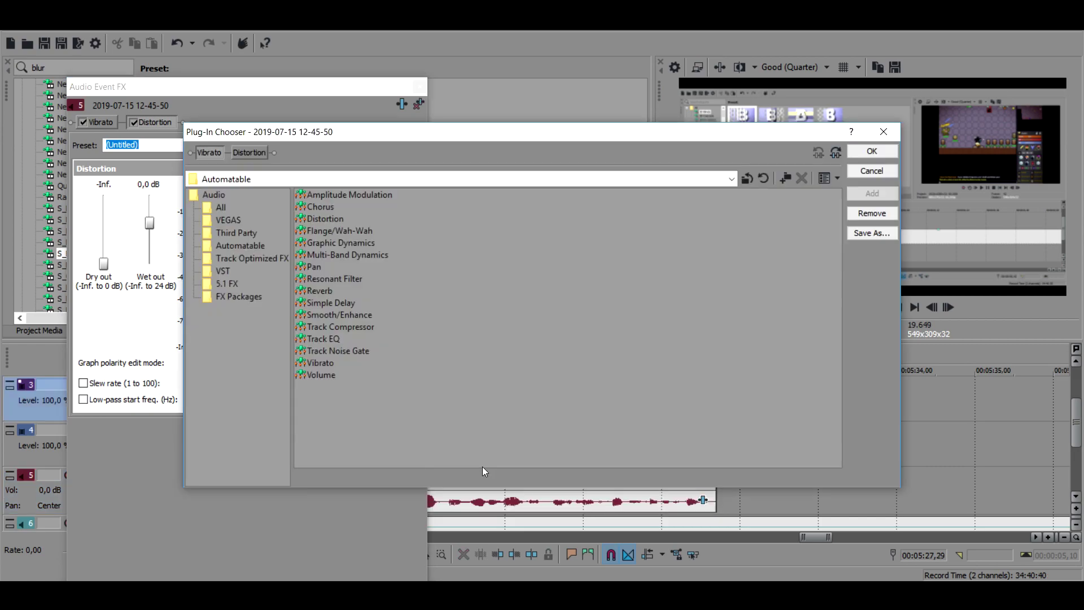
left_click(334, 290)
left_click(872, 194)
left_click(872, 151)
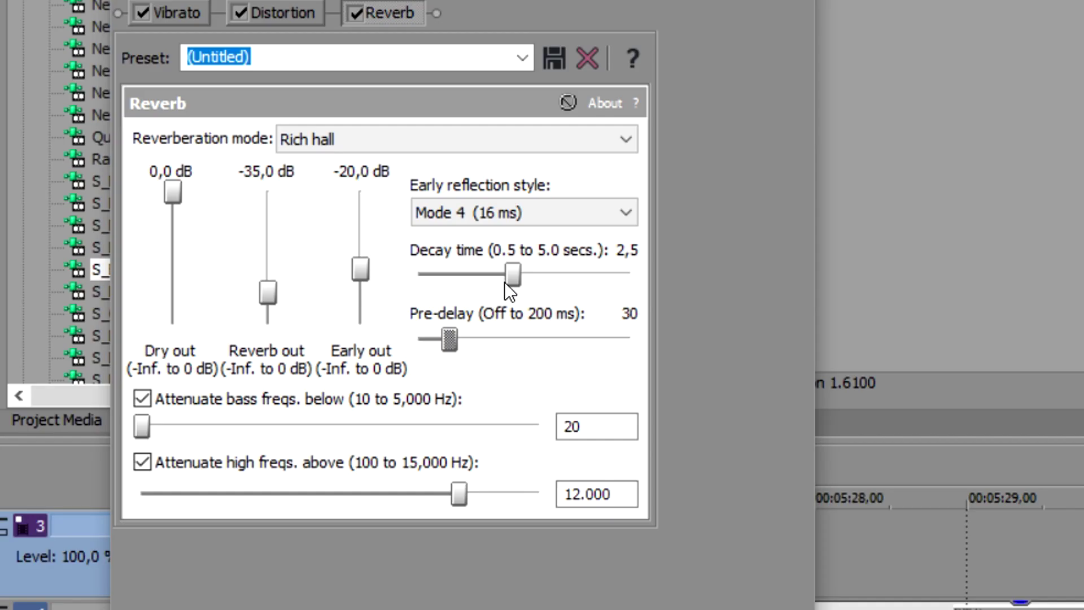
left_click_drag(273, 258, 279, 259)
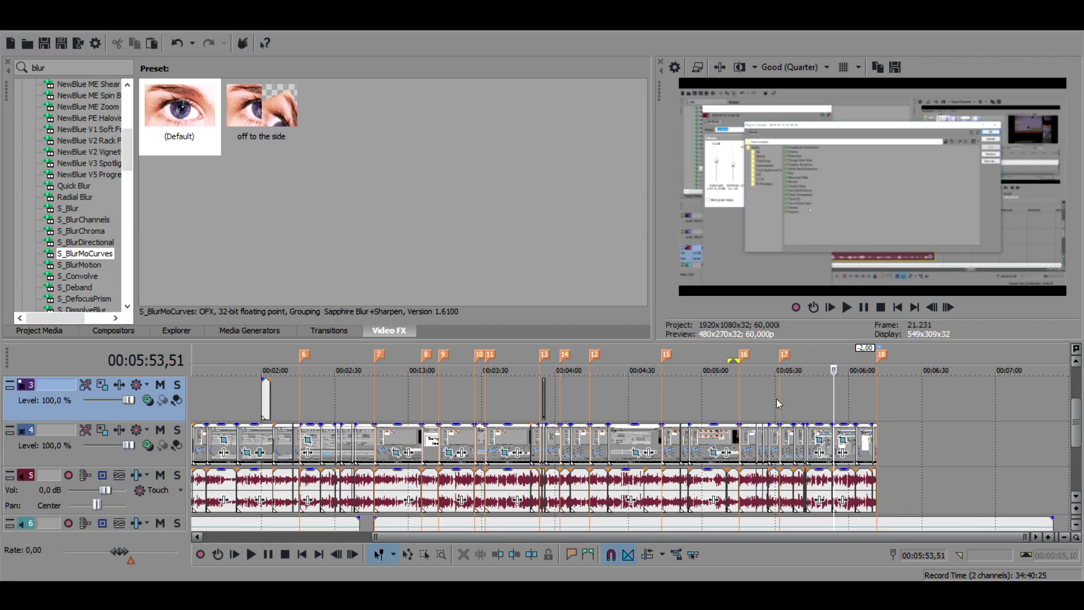
Place the playhead just past the last clips at the project's end.
scroll(869, 395, "up", 8)
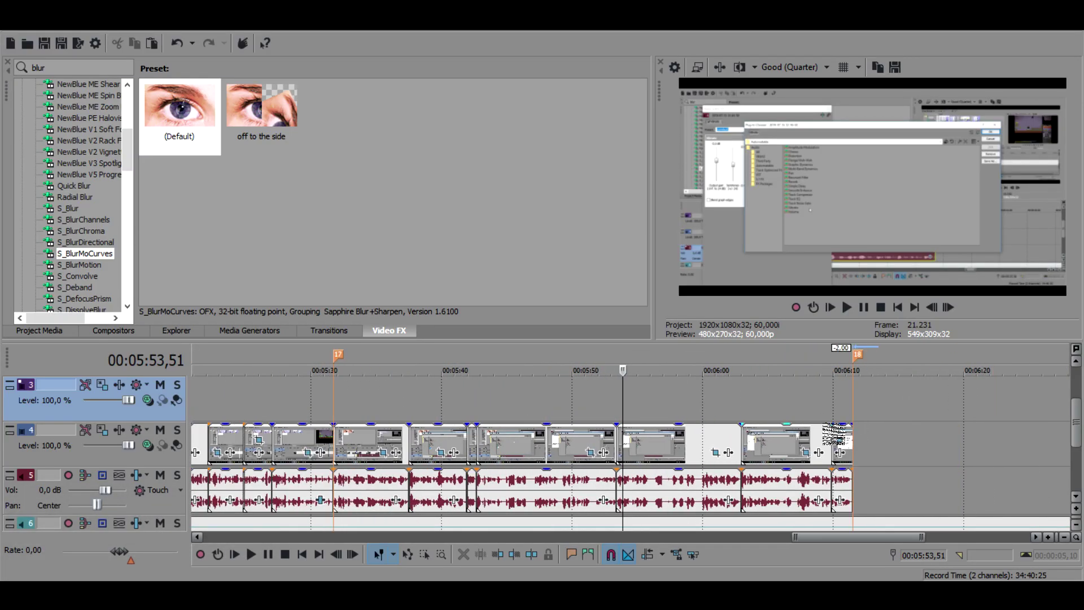
key("End")
scroll(835, 449, "up", 3)
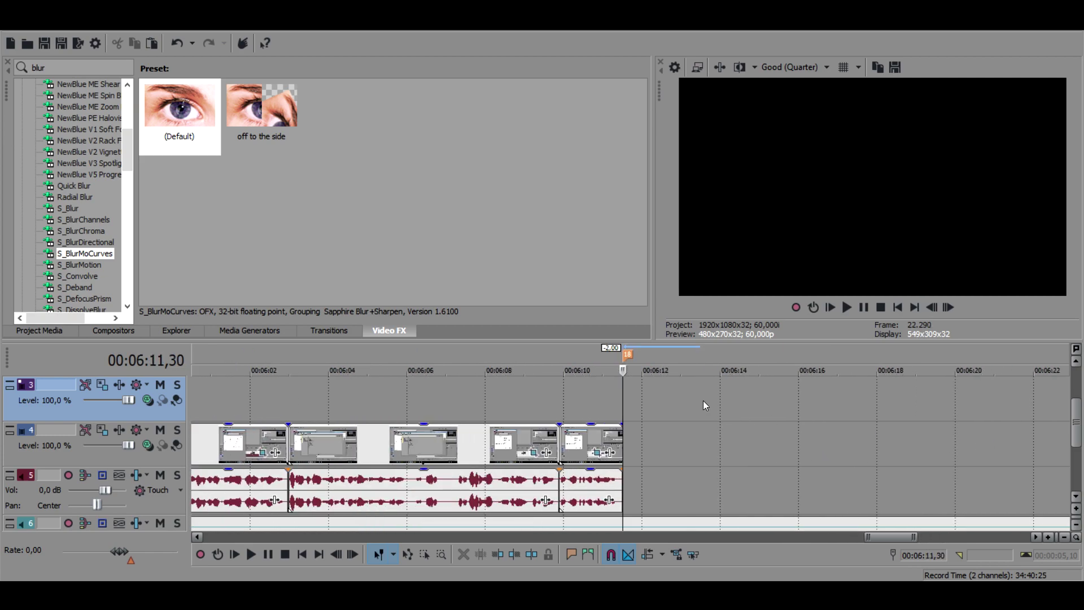
left_click(703, 401)
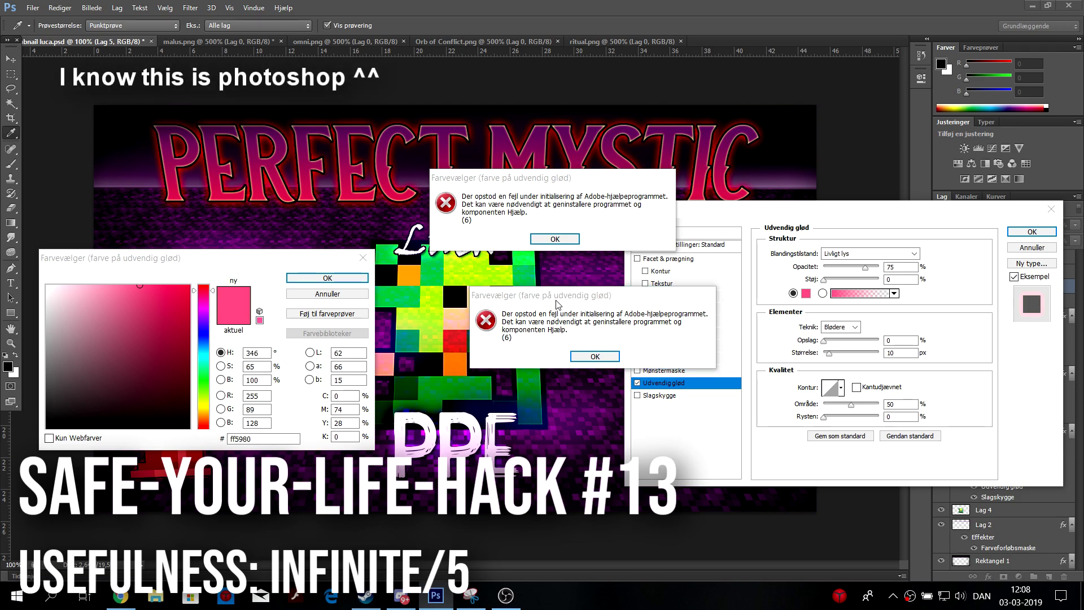
Drag the Photoshop error message and VEGAS crash report dialogs out of the way.
left_click_drag(557, 303, 519, 286)
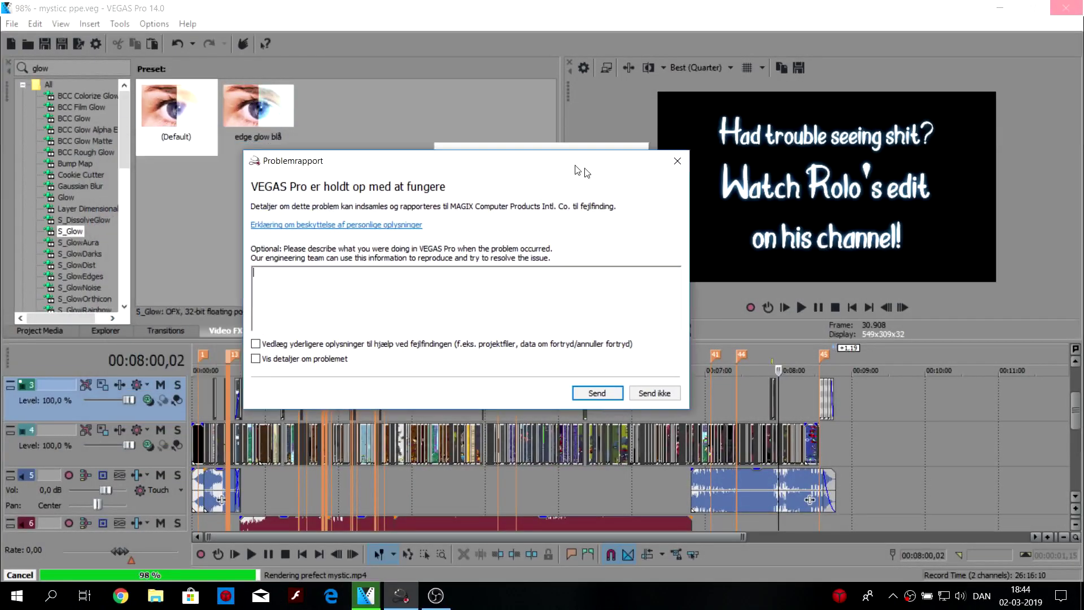
left_click_drag(576, 169, 617, 331)
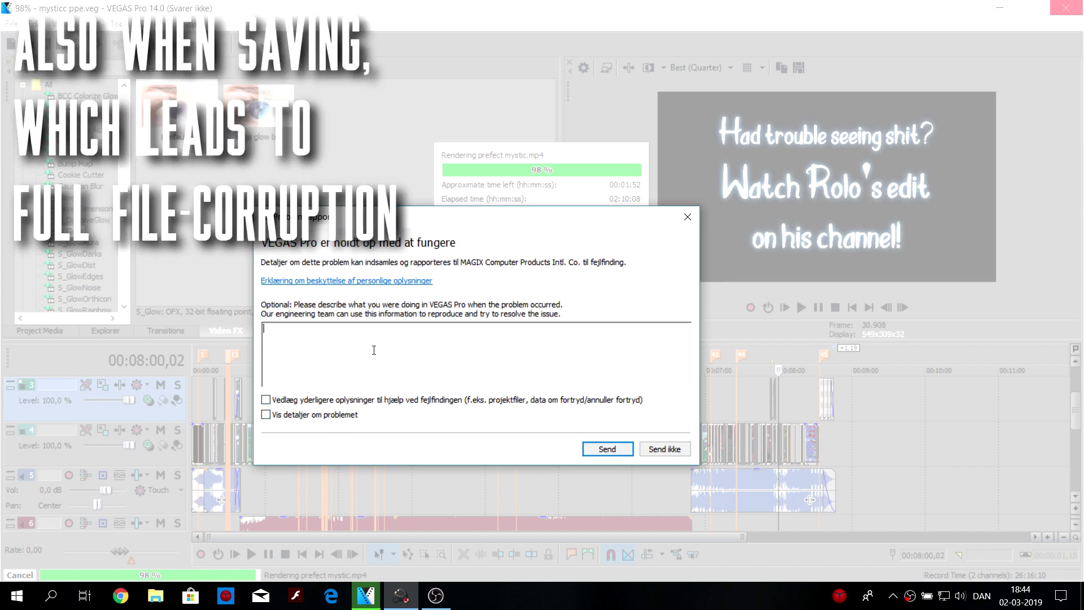
Note in the Problemrapport box that the render stopped at 98.
type("nder was ")
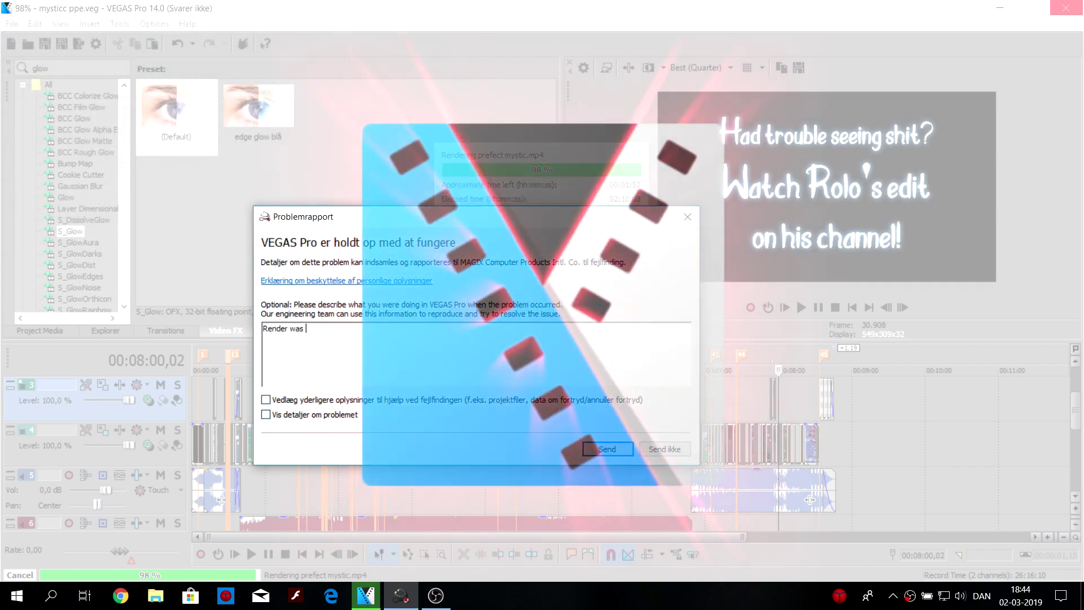
type("98")
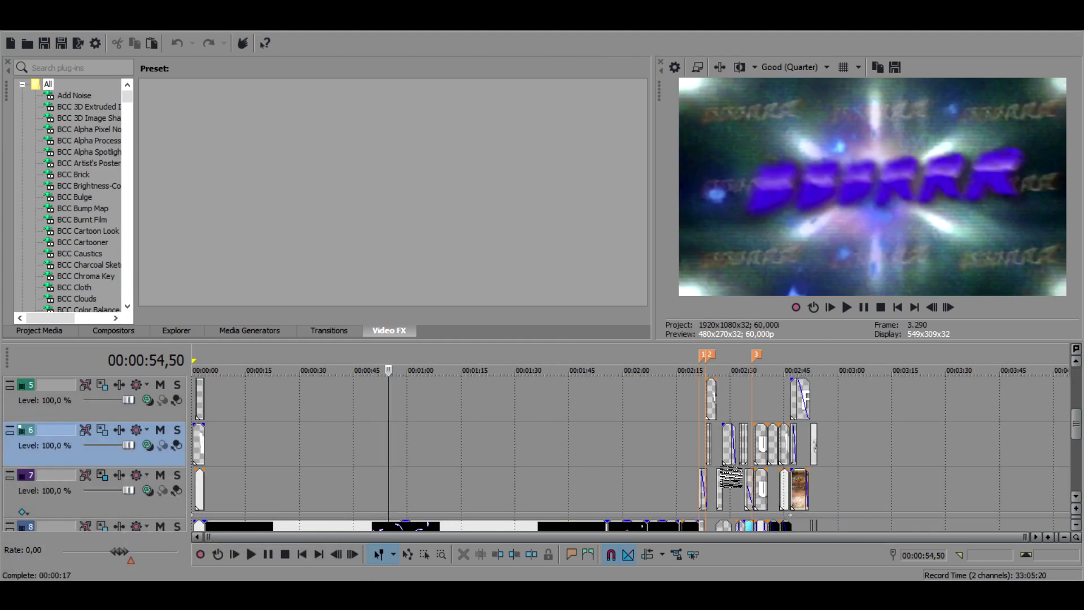
left_click_drag(1081, 438, 1078, 447)
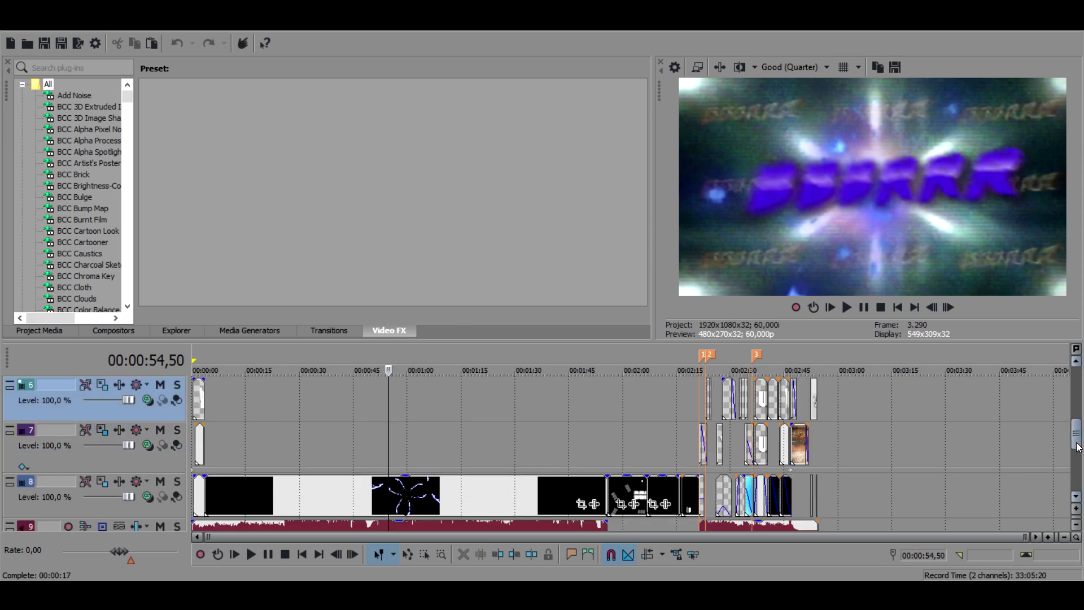
Browse the numbered saves in the H A R A M B E folder, then put the VEGAS playhead near 1:53.
left_click(344, 528)
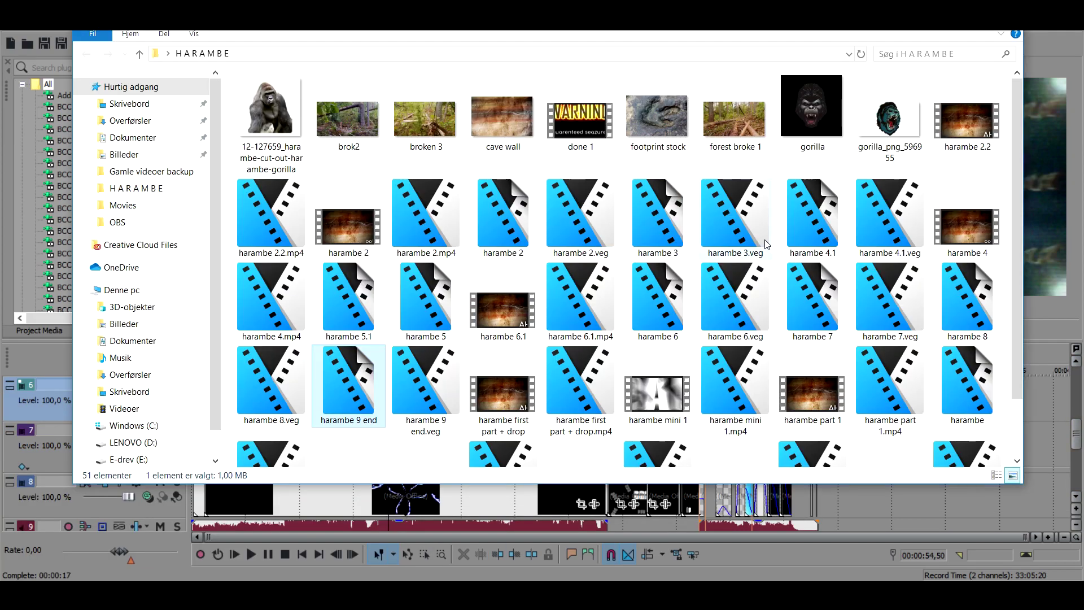
scroll(706, 373, "down", 3)
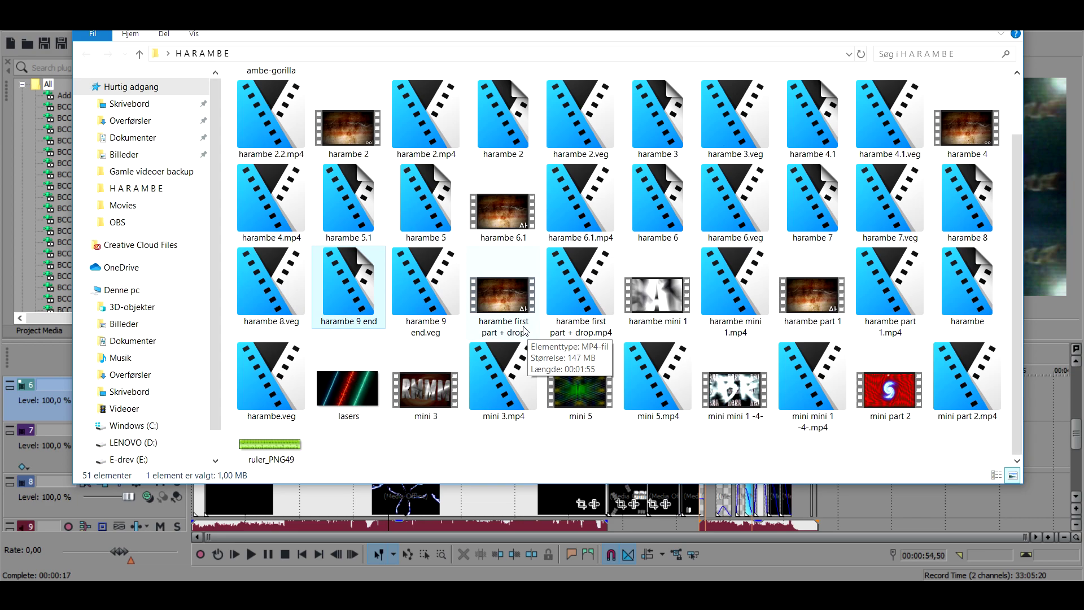
scroll(818, 355, "up", 3)
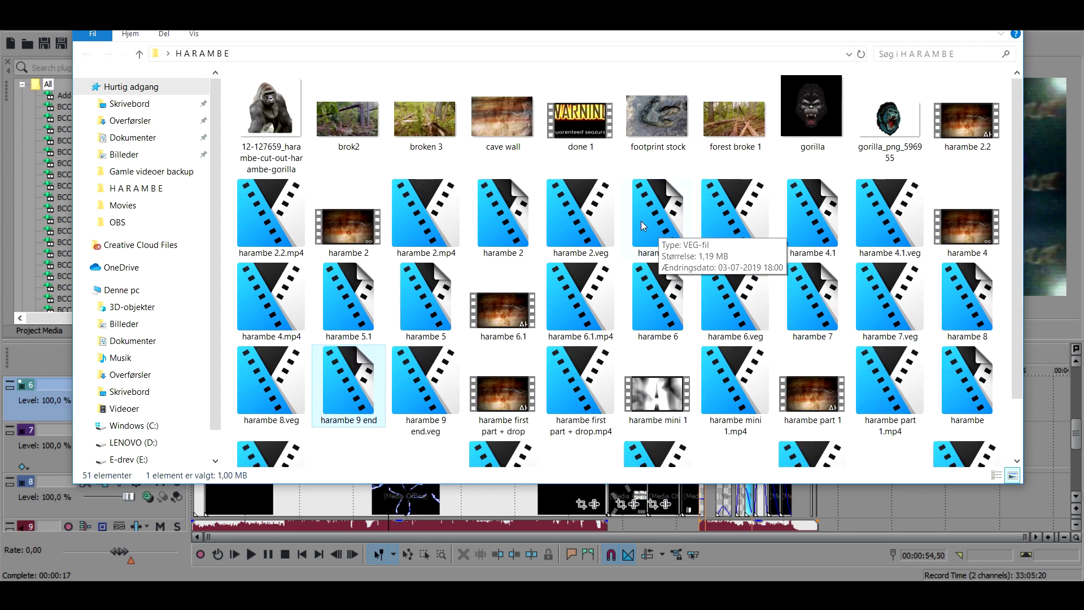
scroll(625, 200, "down", 2)
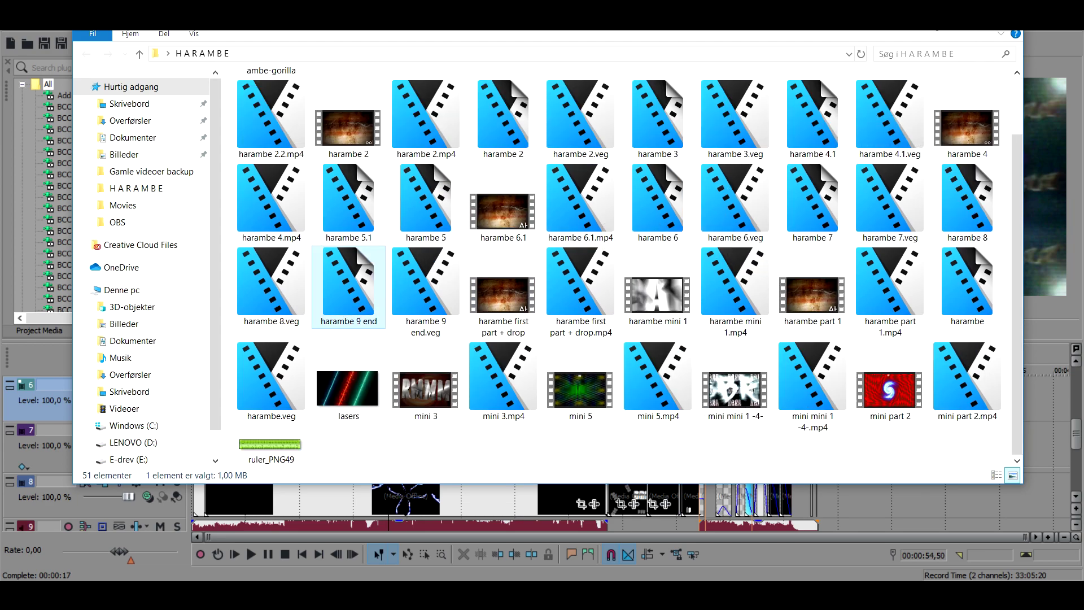
left_click(605, 503)
left_click(605, 405)
scroll(605, 404, "up", 3)
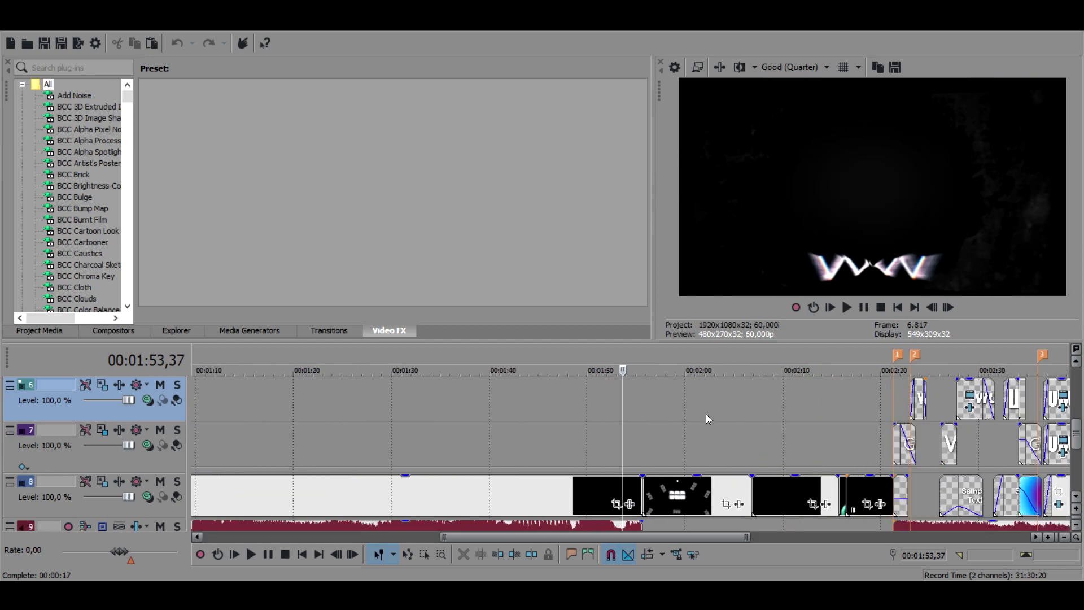
Select the time range from marker 1 to 2:48 on track 7.
left_click(695, 437)
left_click(810, 444)
left_click(854, 436)
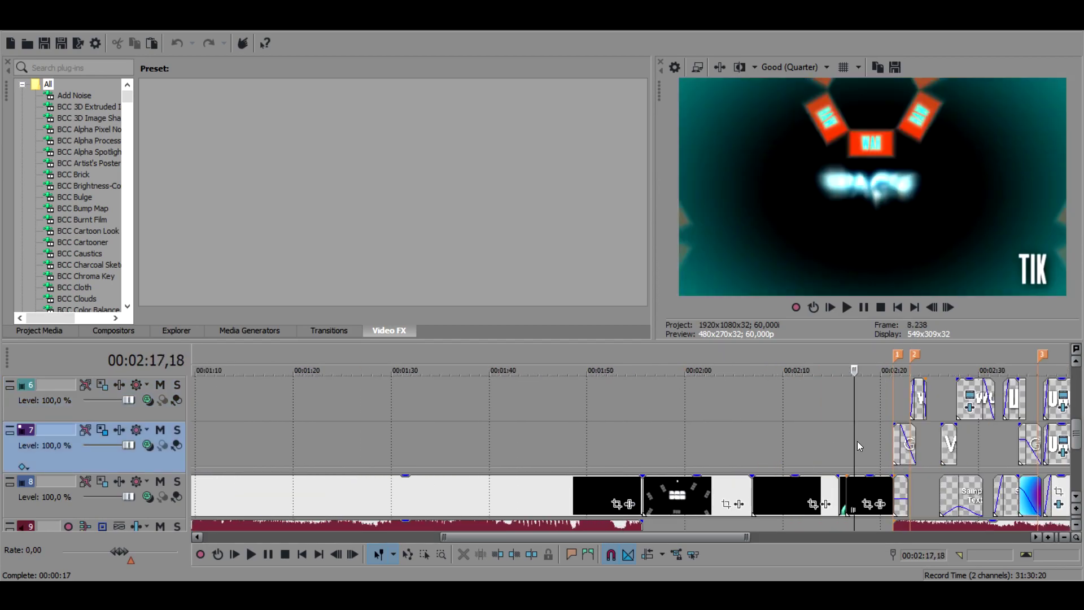
scroll(857, 442, "up", 2)
scroll(858, 443, "down", 4)
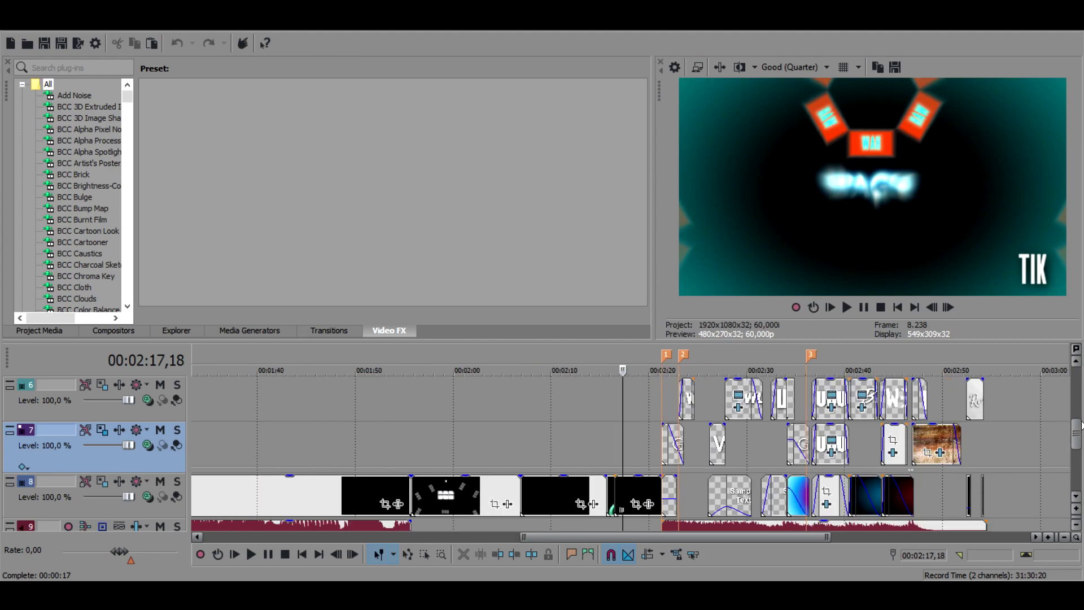
scroll(979, 390, "up", 5)
left_click(668, 373)
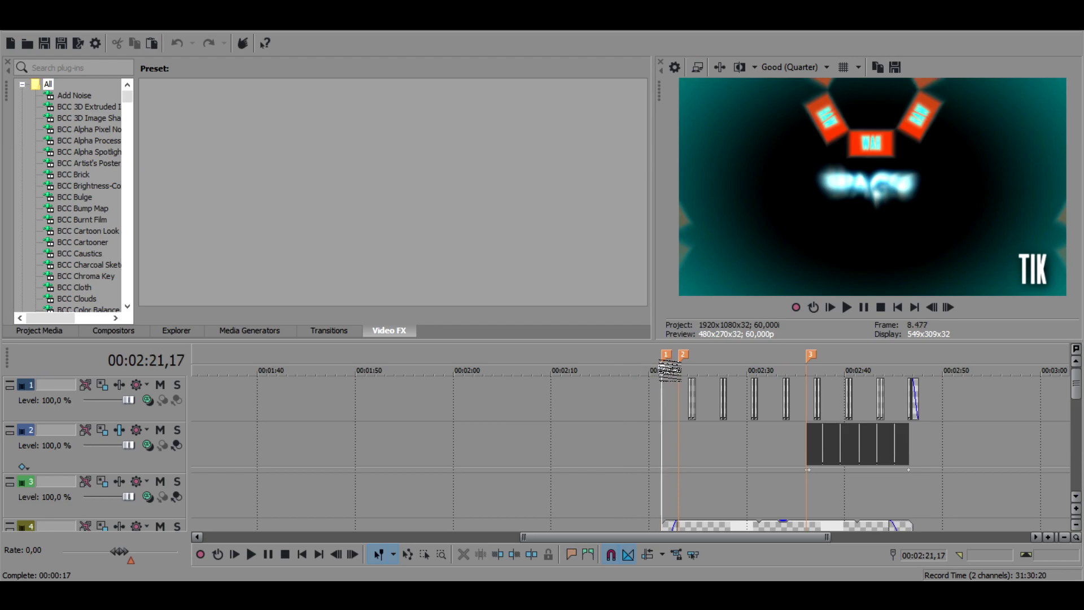
left_click_drag(670, 370, 929, 364)
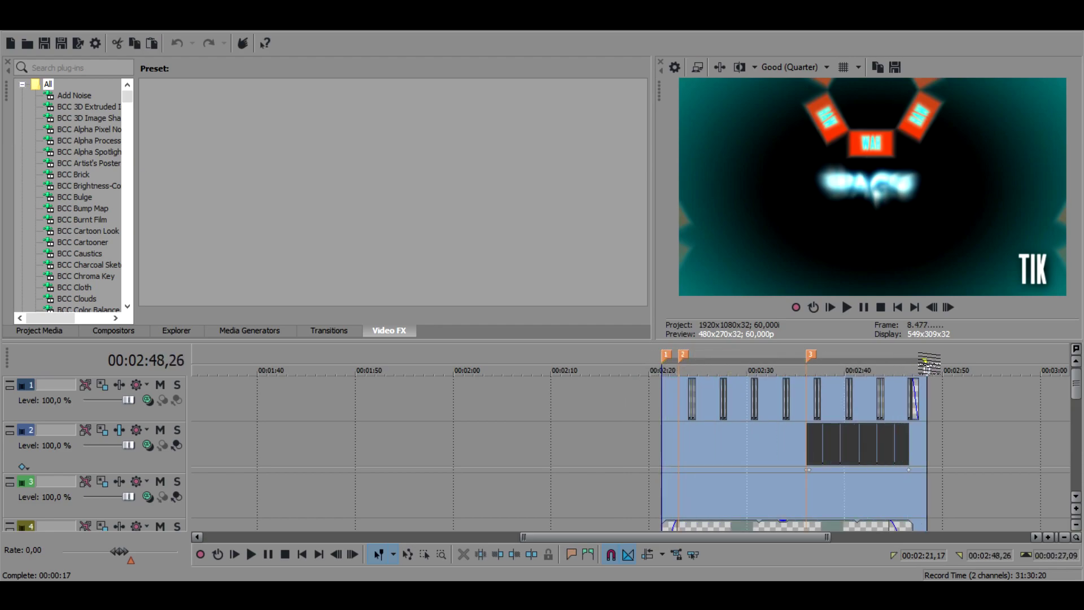
Render the selected range to a new track, then open another saved project.
right_click(889, 359)
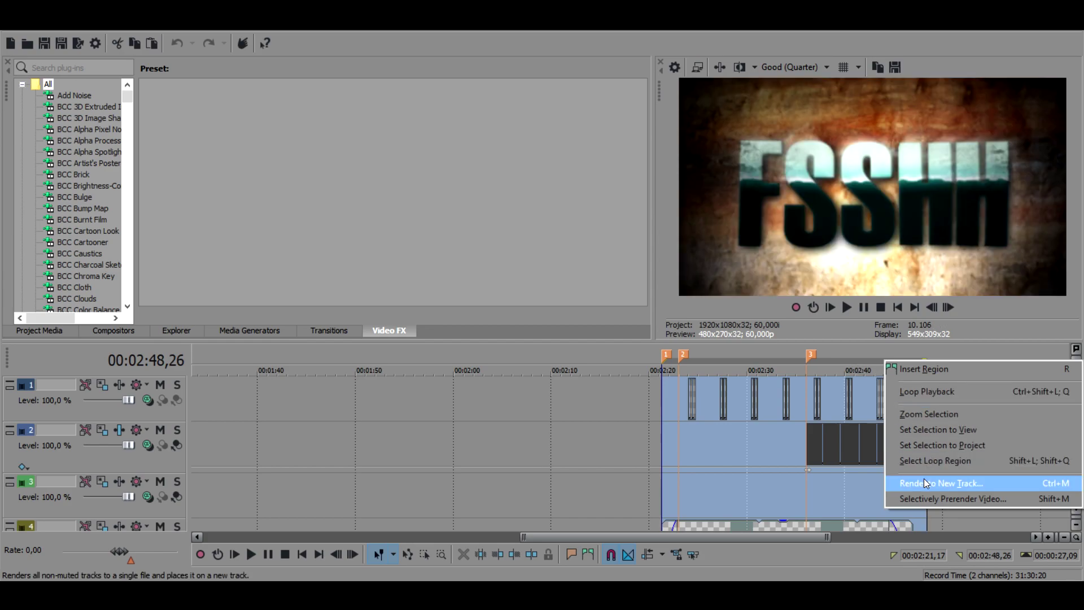
left_click(642, 381)
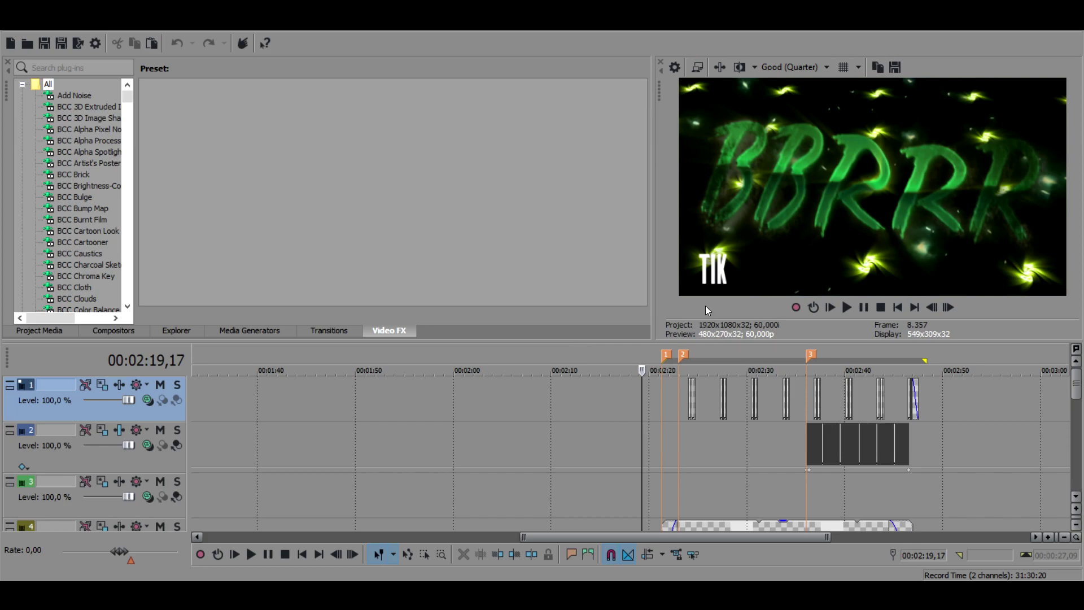
key("alt+f")
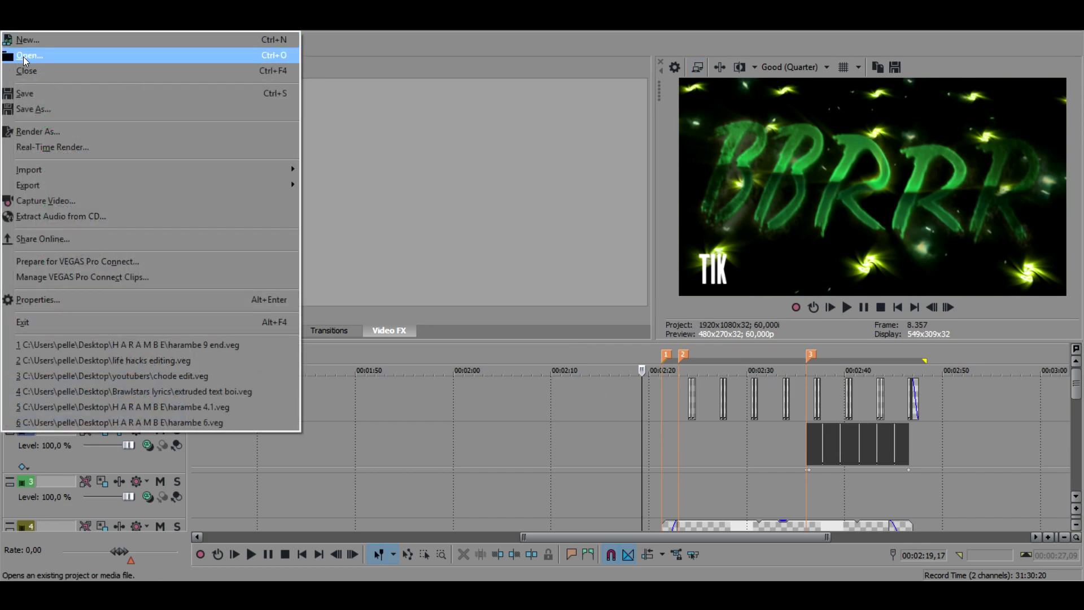
left_click(653, 408)
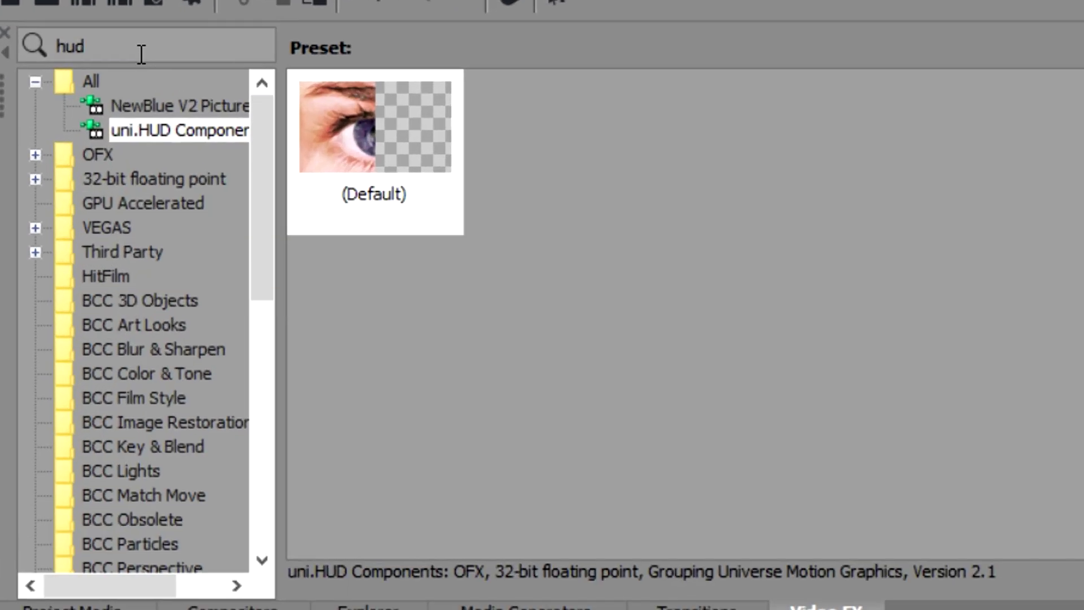
Clear the Video FX search and drop the uni.HUD Components Default preset onto the track 4 clip.
double_click(72, 68)
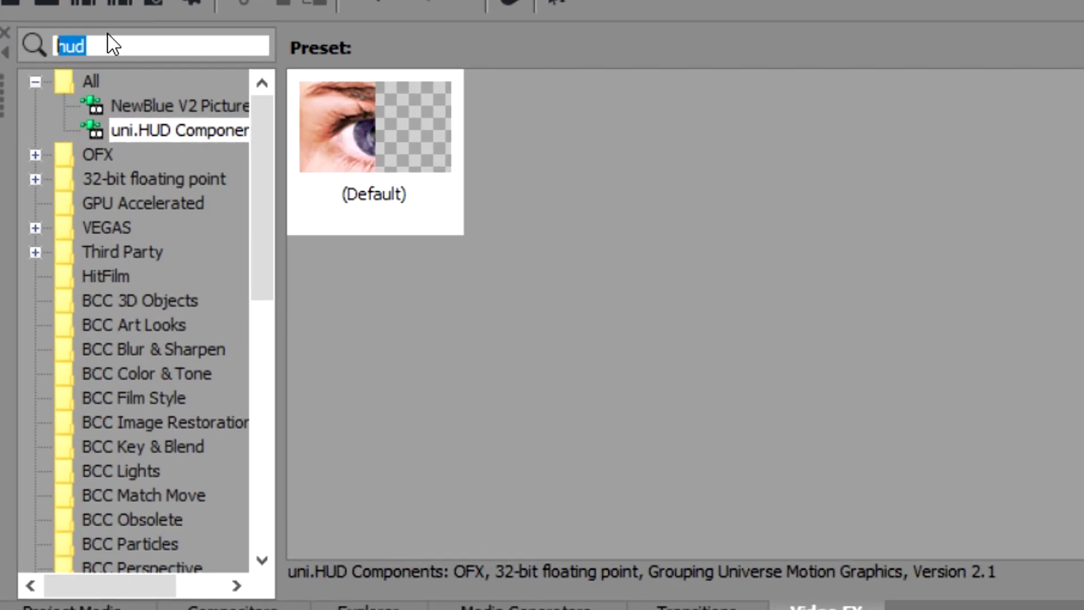
type("blur")
key("BackSpace")
key("BackSpace")
key("BackSpace")
key("BackSpace")
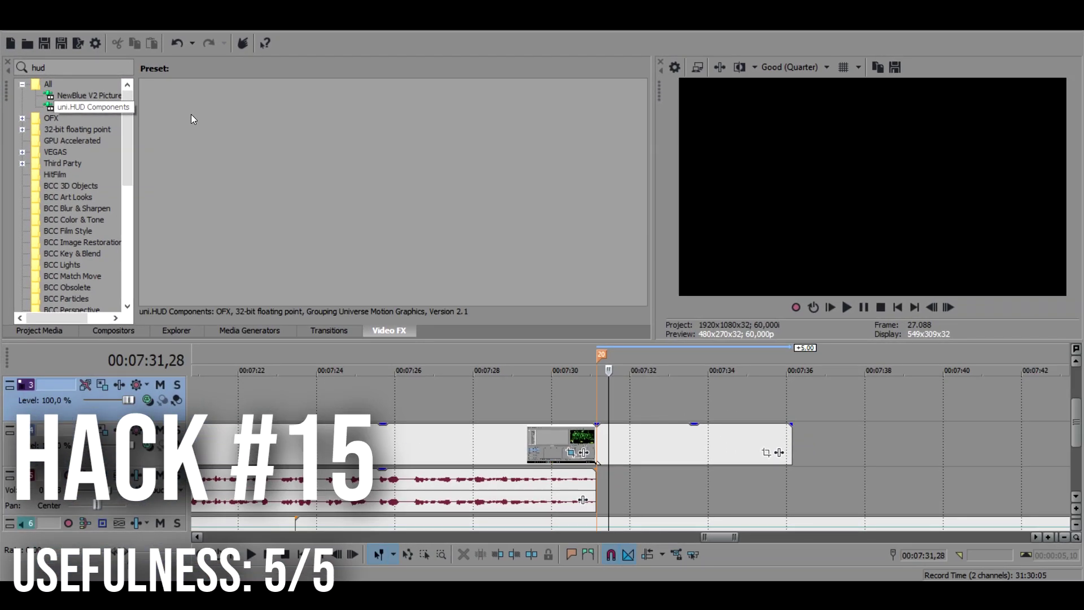
left_click_drag(208, 142, 636, 431)
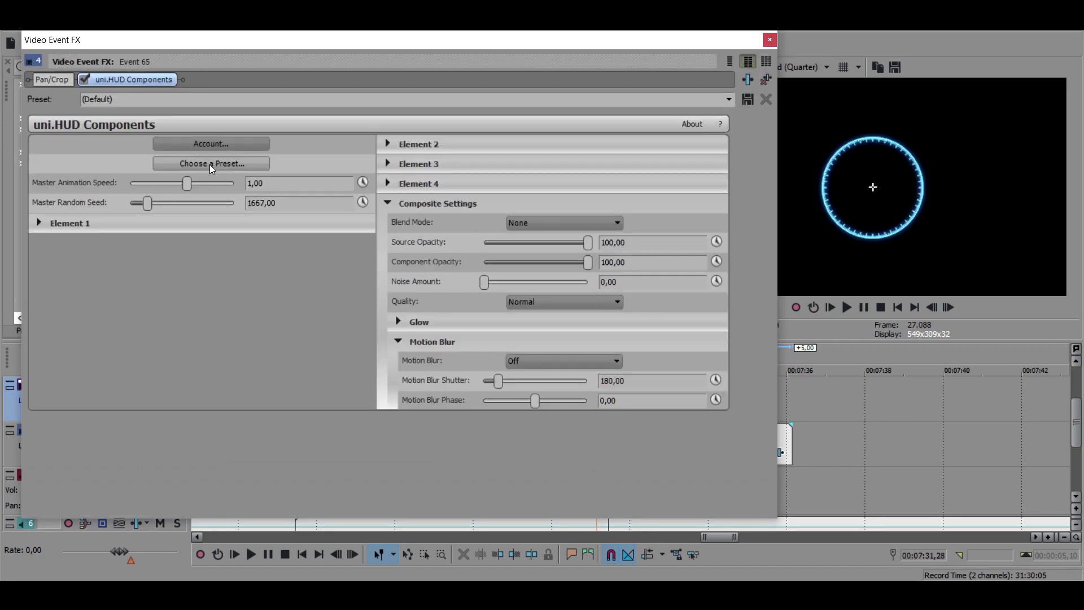
Open the uni.HUD Components preset browser and scroll through its Targeting, Bug, Arcs and Science presets.
left_click(209, 164)
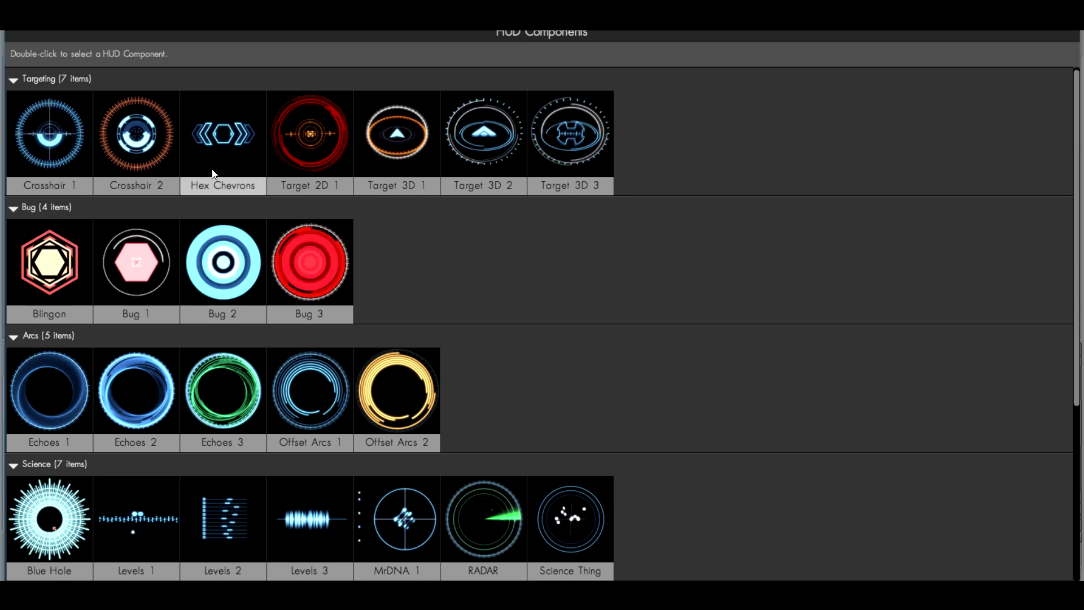
scroll(473, 283, "down", 1)
scroll(473, 284, "up", 1)
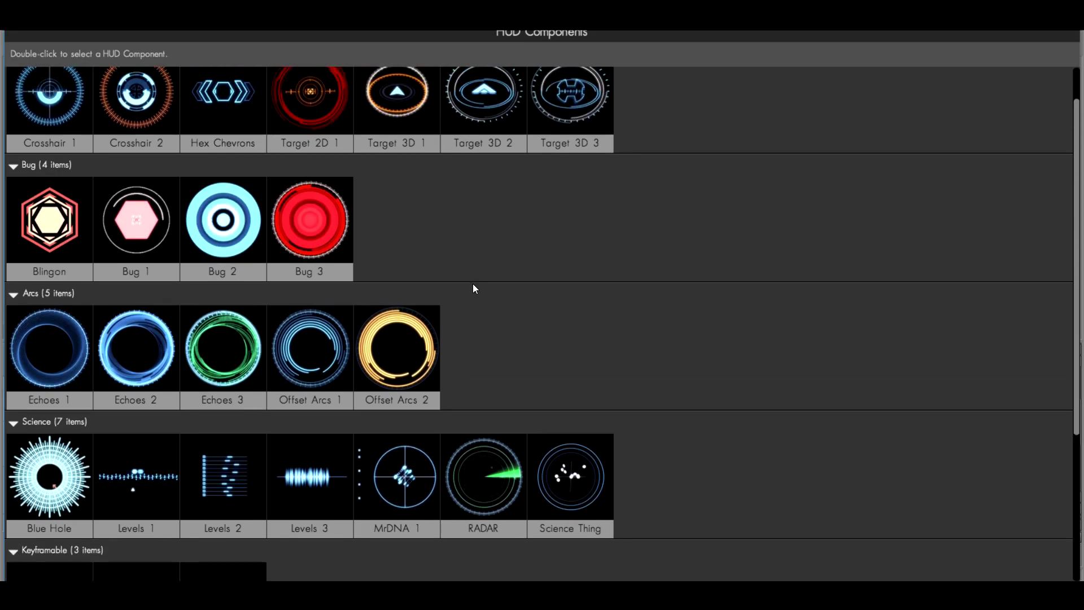